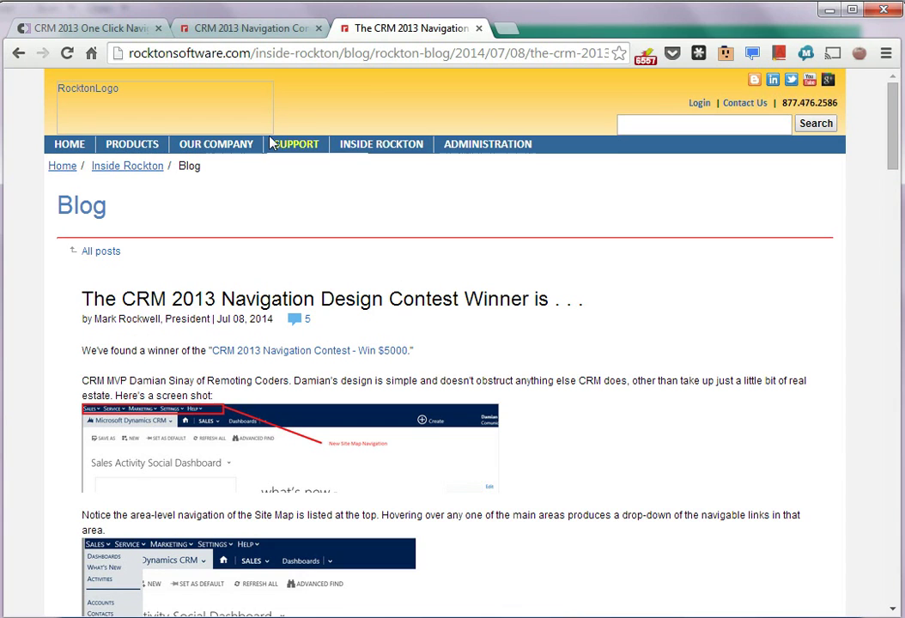
Step: Read through the navigation contest announcement post
{"action": "left_click", "coordinate": [282, 30]}
{"action": "scroll", "coordinate": [257, 240], "scroll_direction": "up", "scroll_amount": 1}
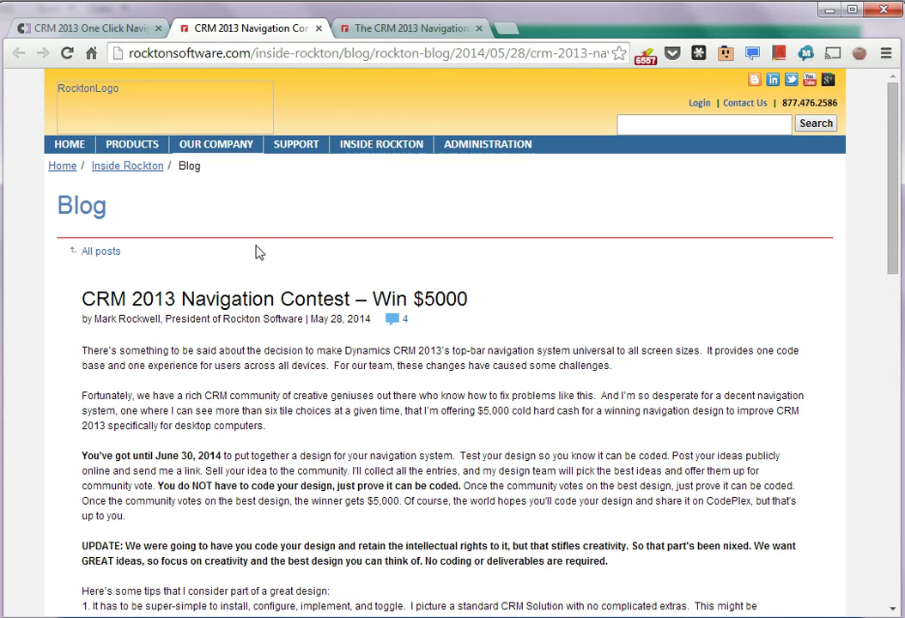
{"action": "scroll", "coordinate": [235, 329], "scroll_direction": "down", "scroll_amount": 1}
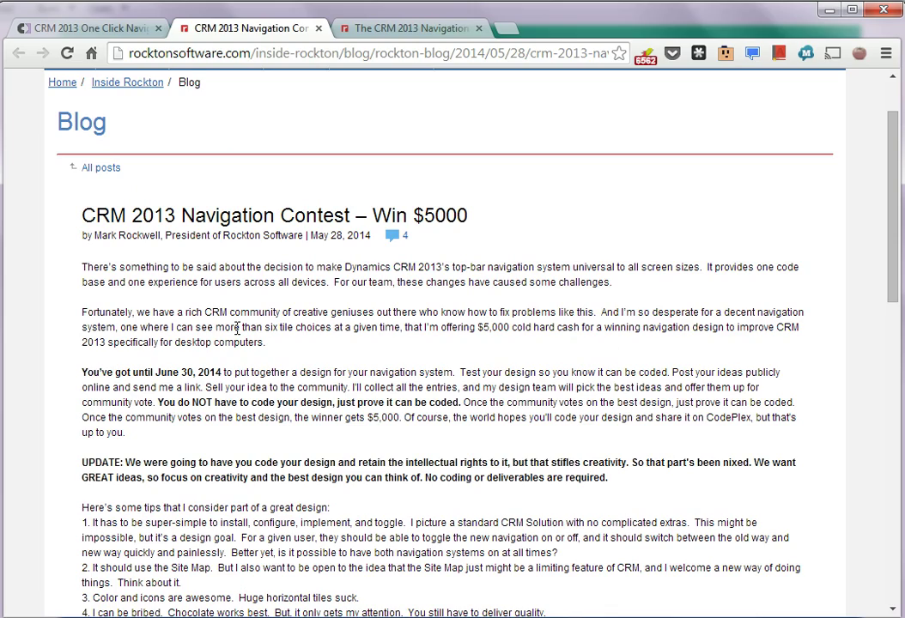
{"action": "scroll", "coordinate": [237, 329], "scroll_direction": "down", "scroll_amount": 3}
{"action": "scroll", "coordinate": [233, 334], "scroll_direction": "down", "scroll_amount": 2}
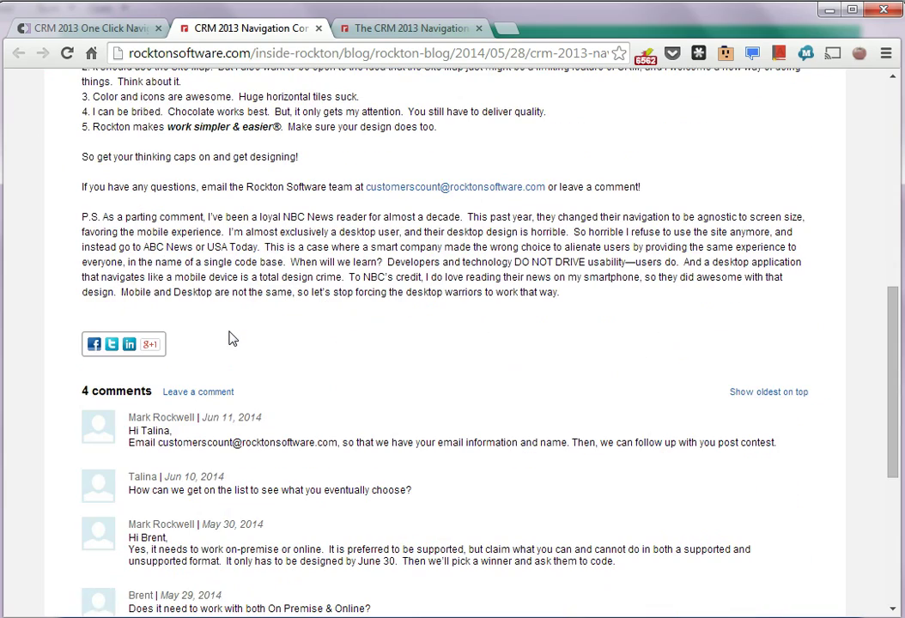
{"action": "scroll", "coordinate": [232, 339], "scroll_direction": "up", "scroll_amount": 3}
{"action": "scroll", "coordinate": [232, 339], "scroll_direction": "up", "scroll_amount": 1}
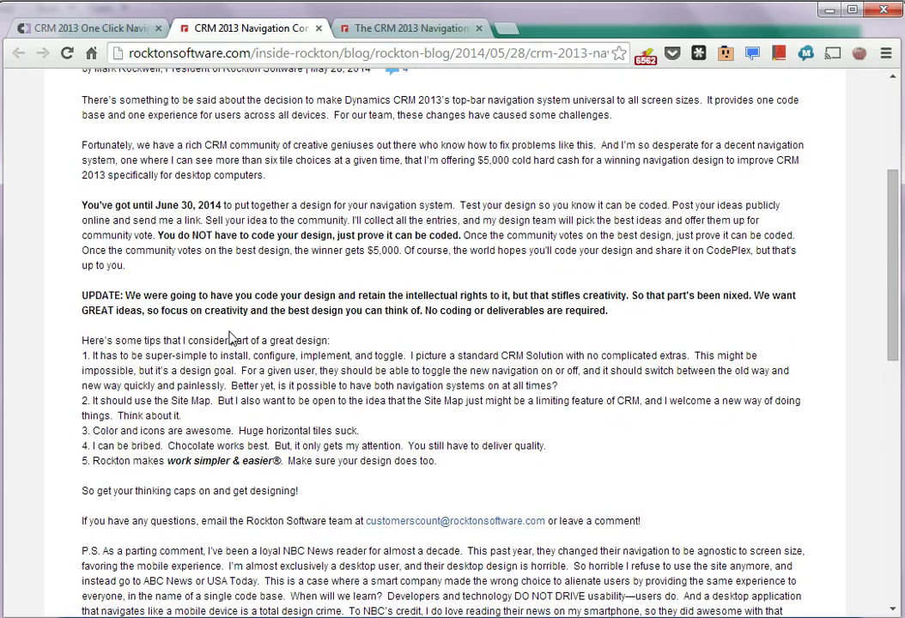
{"action": "scroll", "coordinate": [230, 338], "scroll_direction": "up", "scroll_amount": 3}
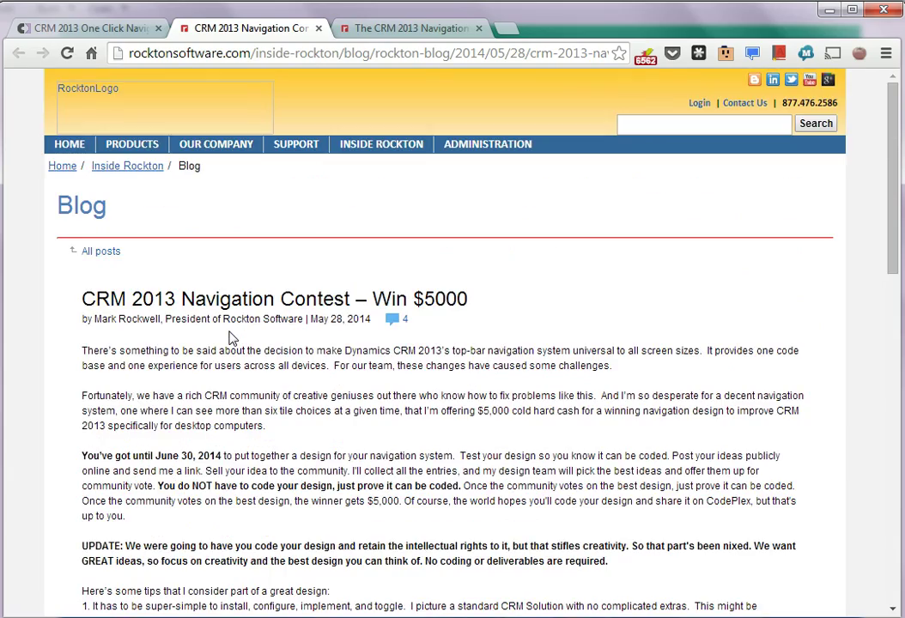
{"action": "scroll", "coordinate": [230, 334], "scroll_direction": "down", "scroll_amount": 1}
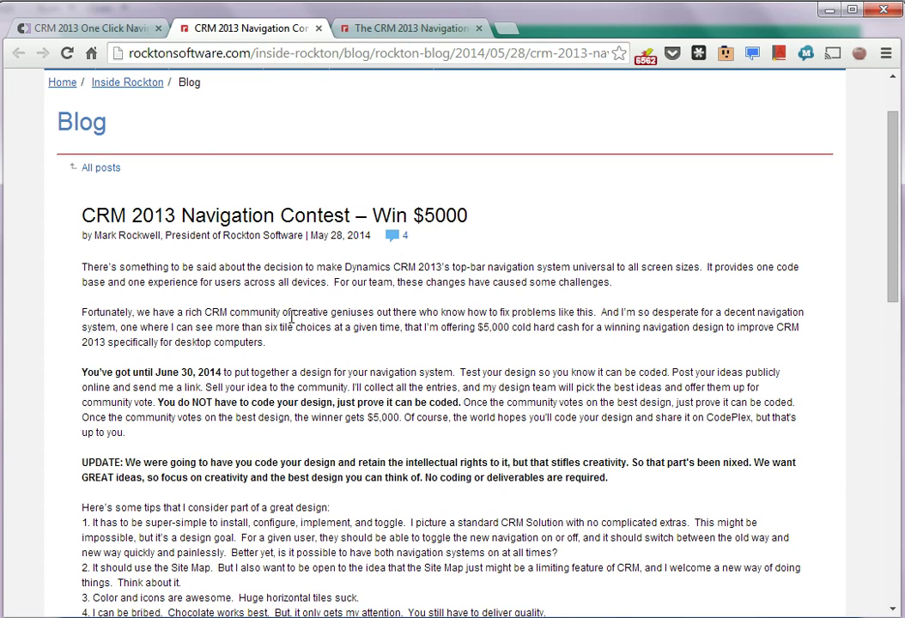
{"action": "scroll", "coordinate": [291, 316], "scroll_direction": "up", "scroll_amount": 1}
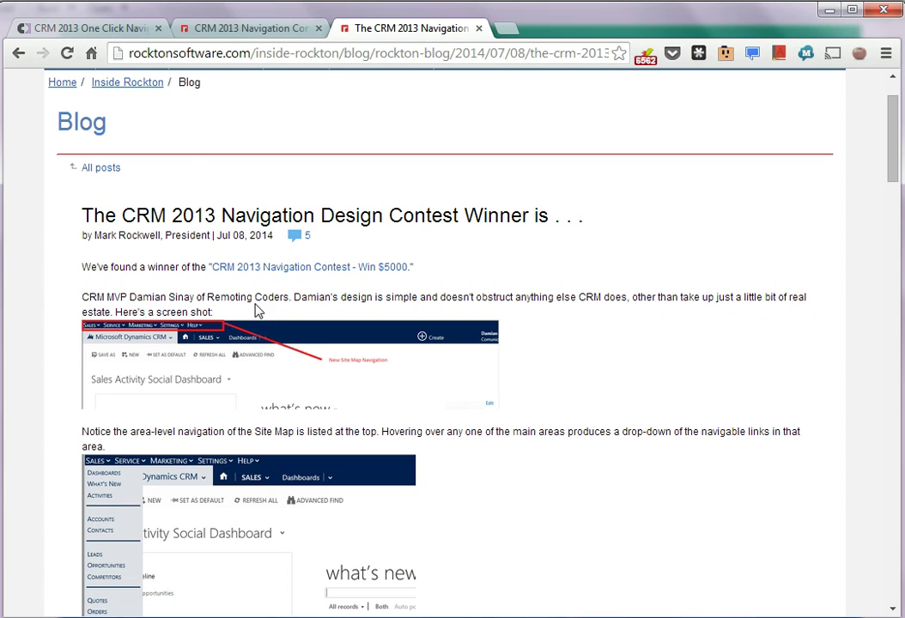
{"action": "scroll", "coordinate": [463, 395], "scroll_direction": "down", "scroll_amount": 1}
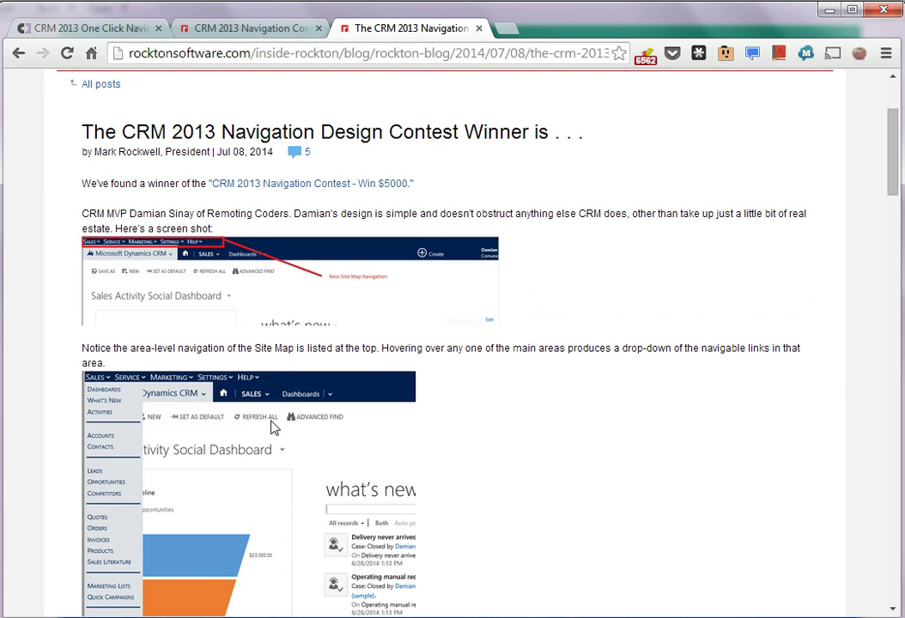
{"action": "scroll", "coordinate": [633, 307], "scroll_direction": "down", "scroll_amount": 1}
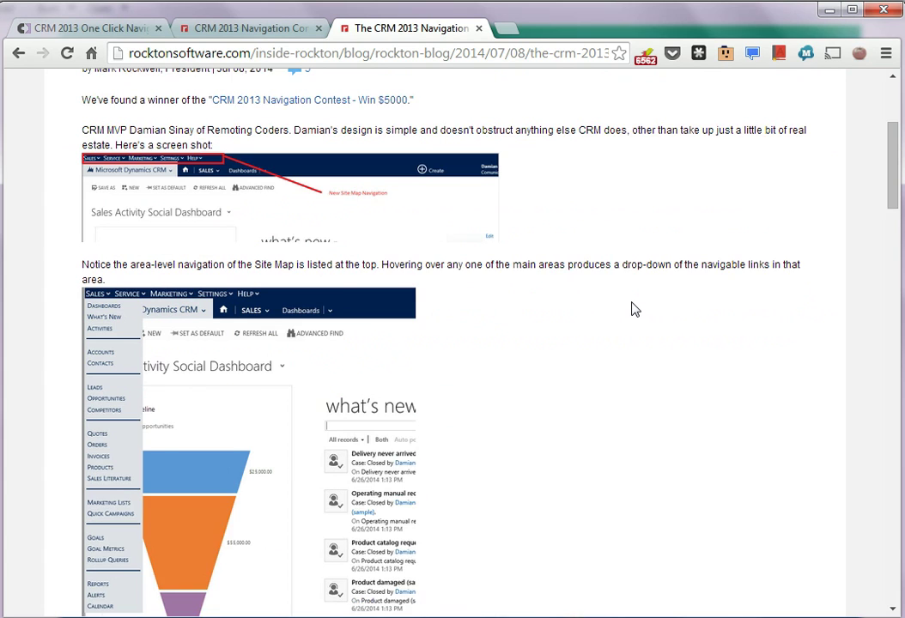
{"action": "scroll", "coordinate": [633, 309], "scroll_direction": "down", "scroll_amount": 1}
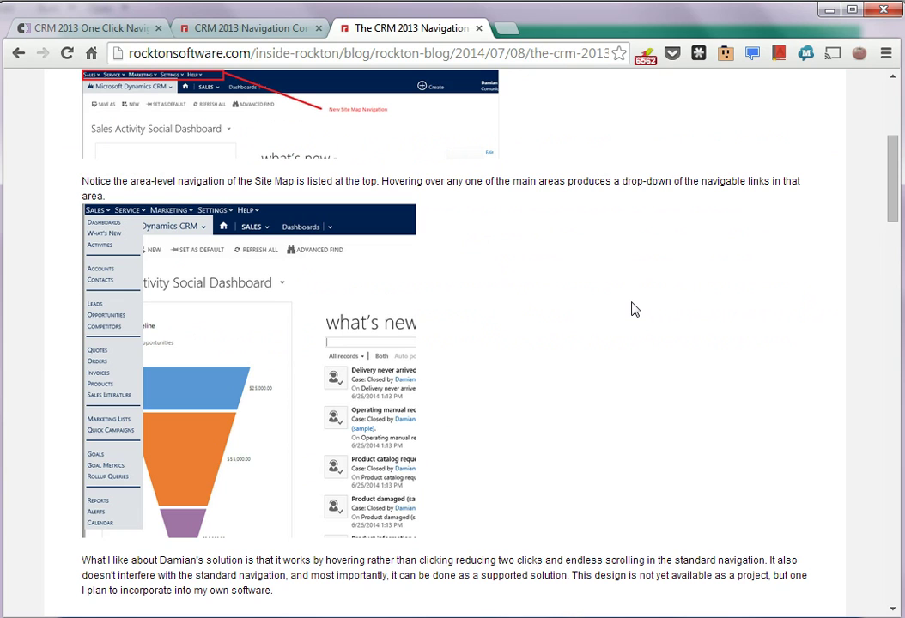
{"action": "scroll", "coordinate": [626, 313], "scroll_direction": "down", "scroll_amount": 2}
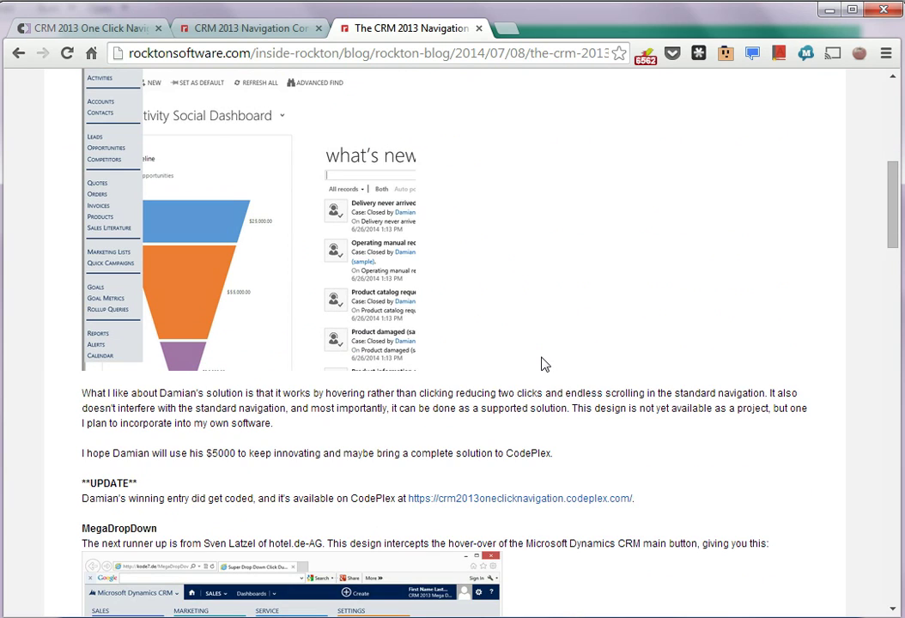
{"action": "scroll", "coordinate": [543, 364], "scroll_direction": "down", "scroll_amount": 1}
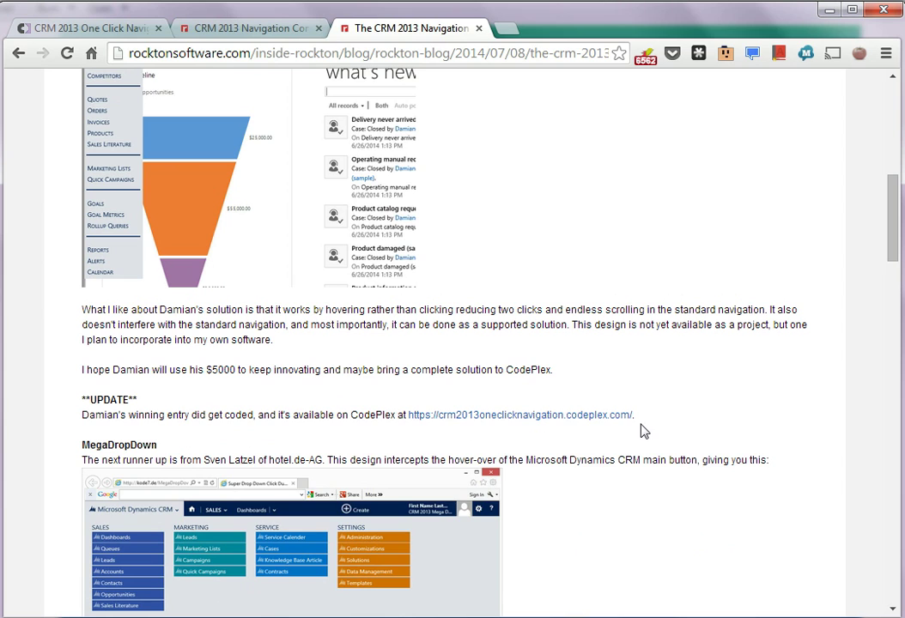
{"action": "scroll", "coordinate": [640, 428], "scroll_direction": "down", "scroll_amount": 2}
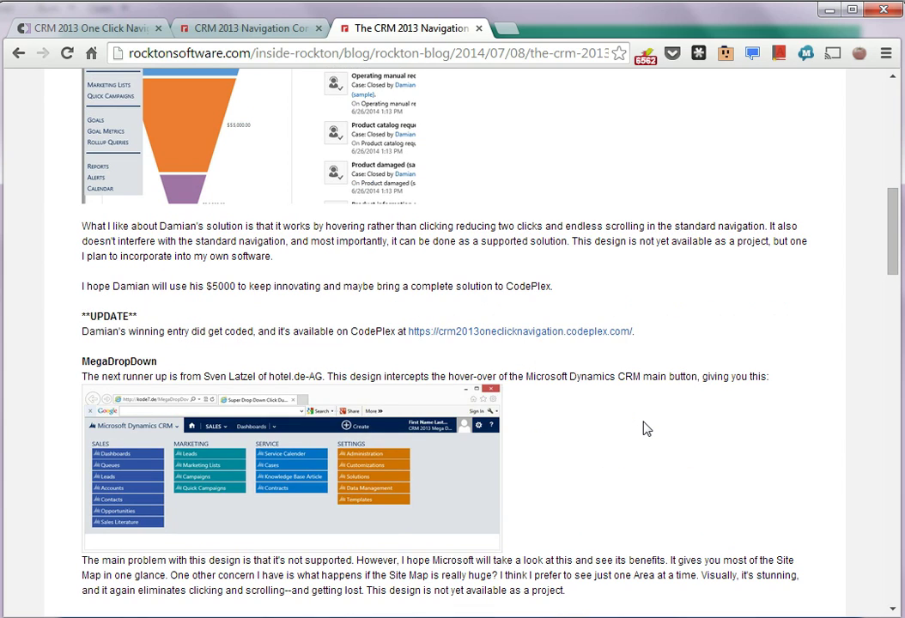
{"action": "scroll", "coordinate": [646, 428], "scroll_direction": "down", "scroll_amount": 4}
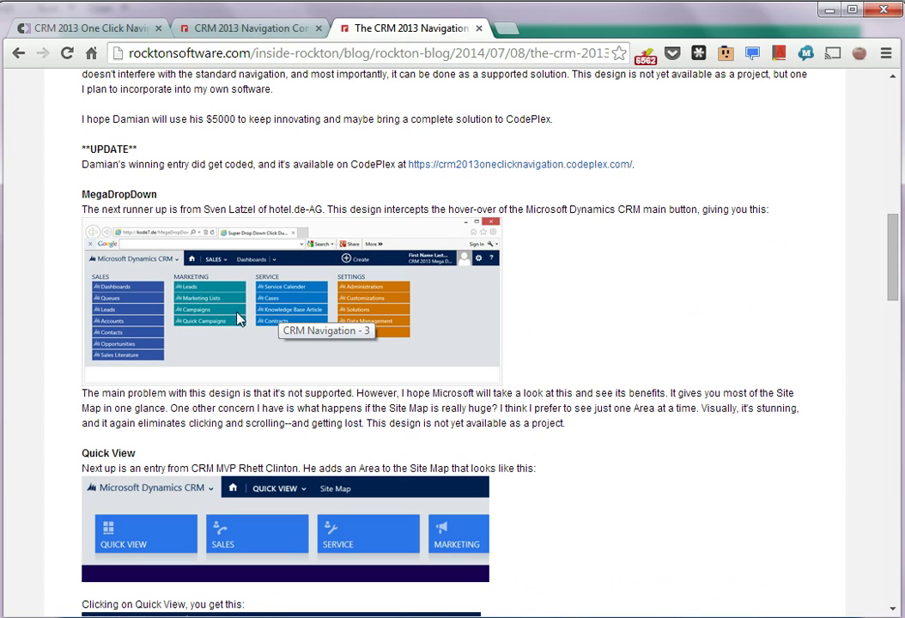
{"action": "scroll", "coordinate": [240, 318], "scroll_direction": "down", "scroll_amount": 3}
{"action": "scroll", "coordinate": [255, 317], "scroll_direction": "down", "scroll_amount": 6}
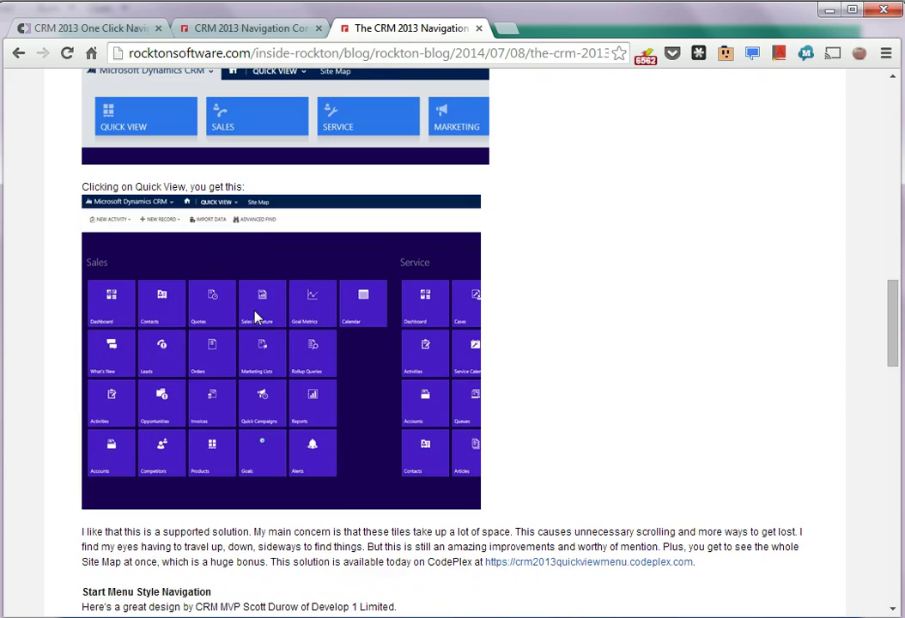
{"action": "scroll", "coordinate": [198, 326], "scroll_direction": "up", "scroll_amount": 4}
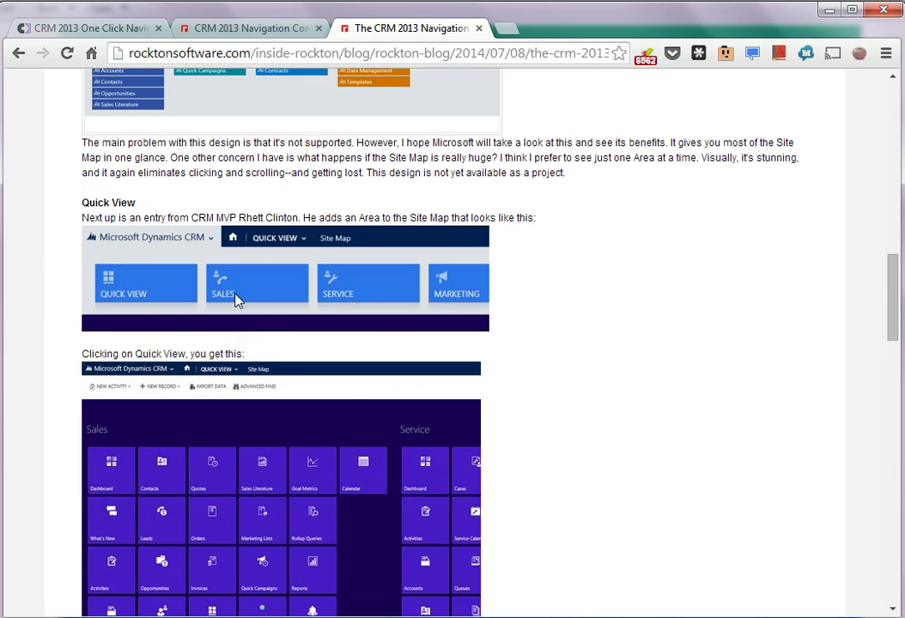
{"action": "scroll", "coordinate": [238, 300], "scroll_direction": "down", "scroll_amount": 8}
{"action": "scroll", "coordinate": [239, 300], "scroll_direction": "down", "scroll_amount": 4}
{"action": "scroll", "coordinate": [240, 298], "scroll_direction": "down", "scroll_amount": 9}
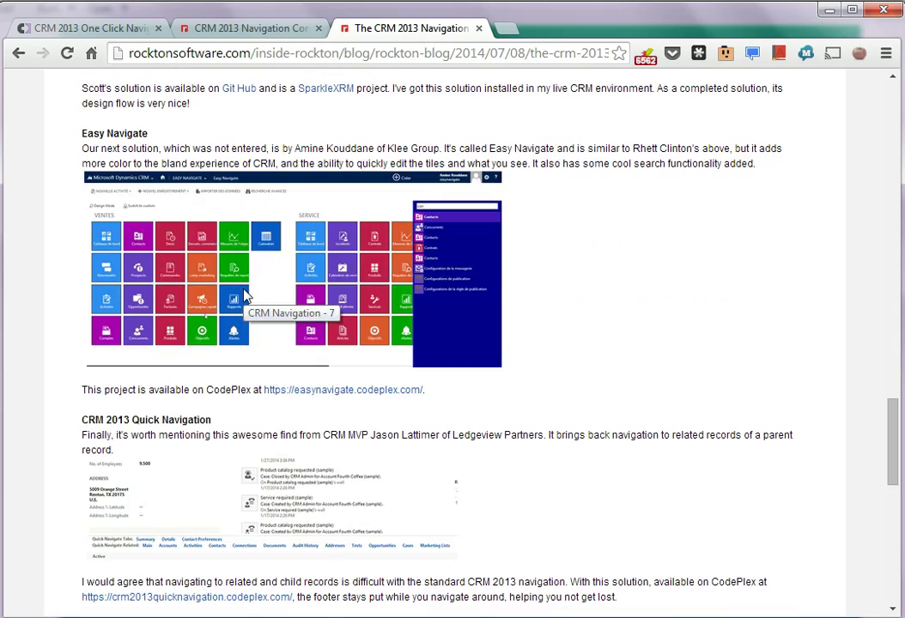
{"action": "scroll", "coordinate": [245, 297], "scroll_direction": "up", "scroll_amount": 2}
{"action": "scroll", "coordinate": [257, 304], "scroll_direction": "down", "scroll_amount": 9}
{"action": "scroll", "coordinate": [223, 283], "scroll_direction": "down", "scroll_amount": 6}
{"action": "scroll", "coordinate": [198, 275], "scroll_direction": "up", "scroll_amount": 19}
{"action": "scroll", "coordinate": [217, 307], "scroll_direction": "up", "scroll_amount": 12}
{"action": "scroll", "coordinate": [217, 307], "scroll_direction": "up", "scroll_amount": 8}
{"action": "scroll", "coordinate": [217, 306], "scroll_direction": "up", "scroll_amount": 6}
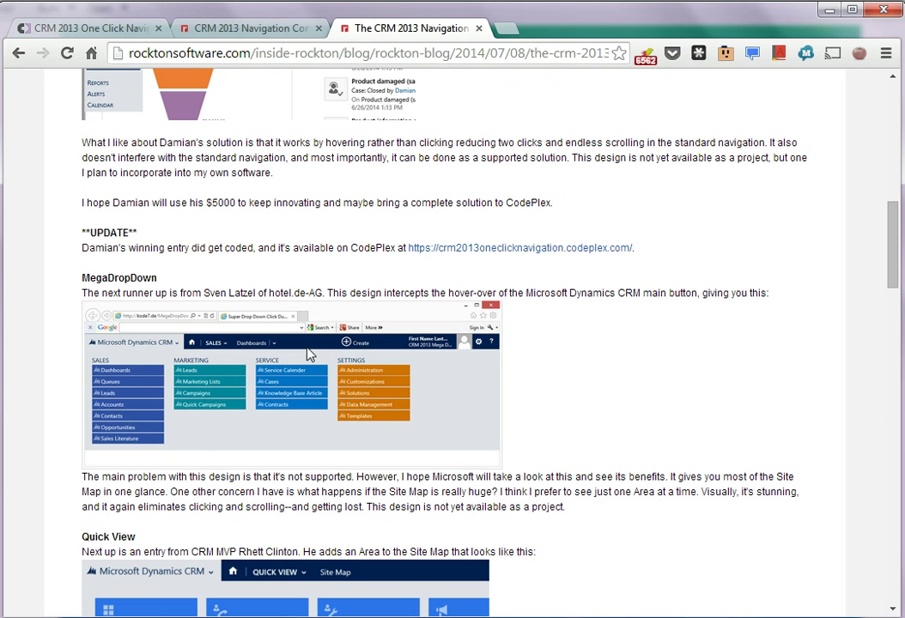
{"action": "scroll", "coordinate": [307, 353], "scroll_direction": "down", "scroll_amount": 3}
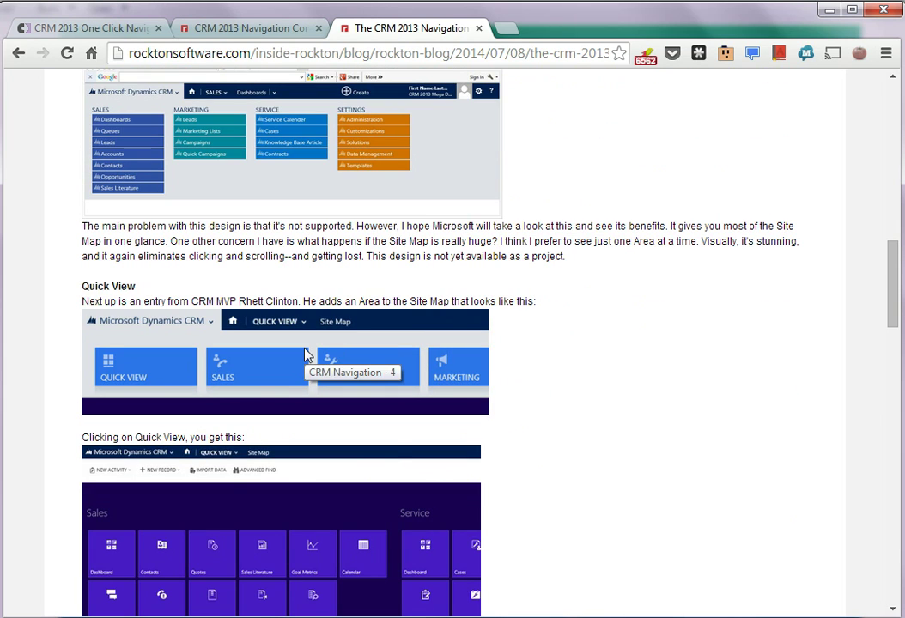
{"action": "scroll", "coordinate": [305, 354], "scroll_direction": "down", "scroll_amount": 3}
{"action": "scroll", "coordinate": [302, 355], "scroll_direction": "up", "scroll_amount": 2}
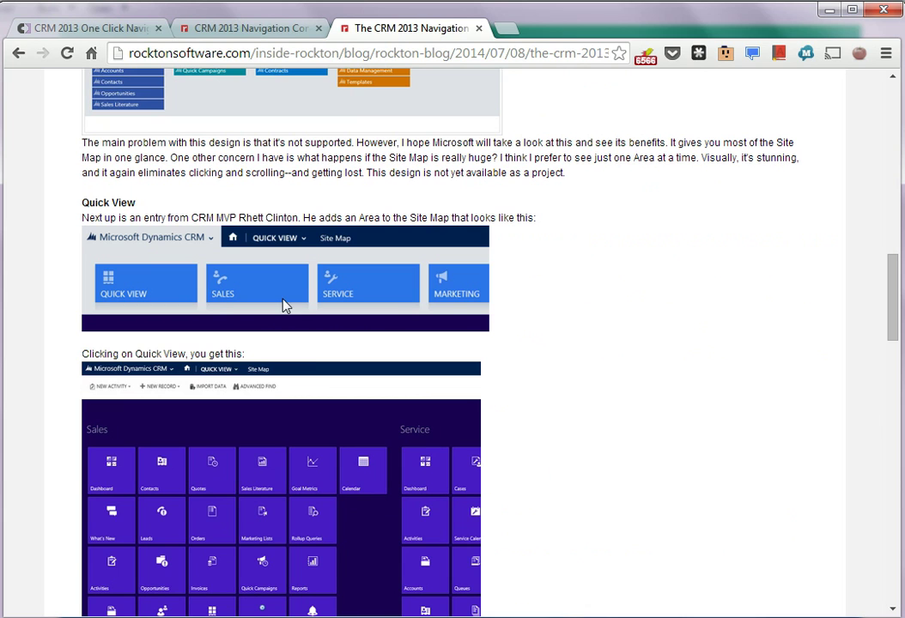
{"action": "scroll", "coordinate": [285, 307], "scroll_direction": "up", "scroll_amount": 2}
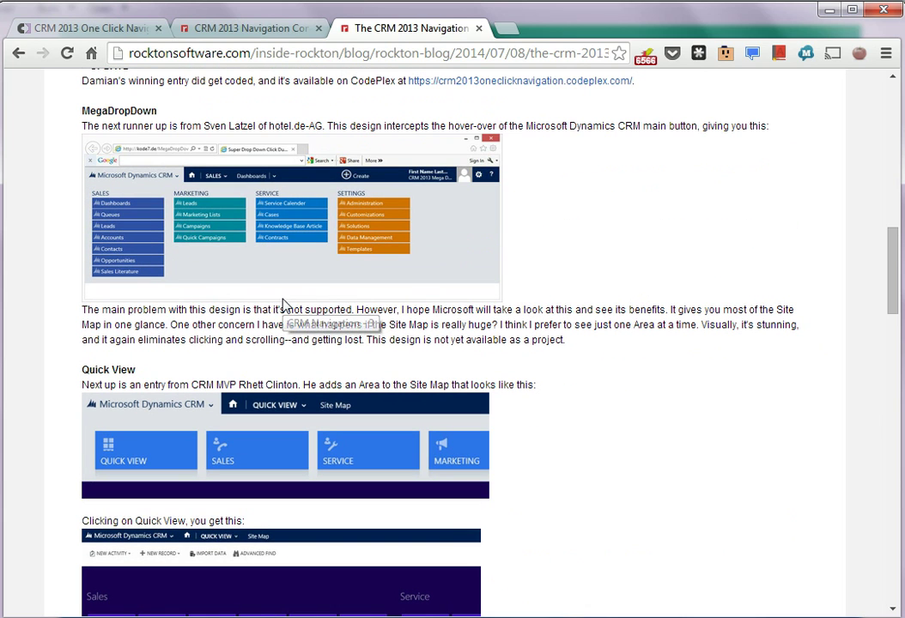
Step: Download the current One Click Navigation release zip from CodePlex and show it in its folder
{"action": "left_click", "coordinate": [110, 29]}
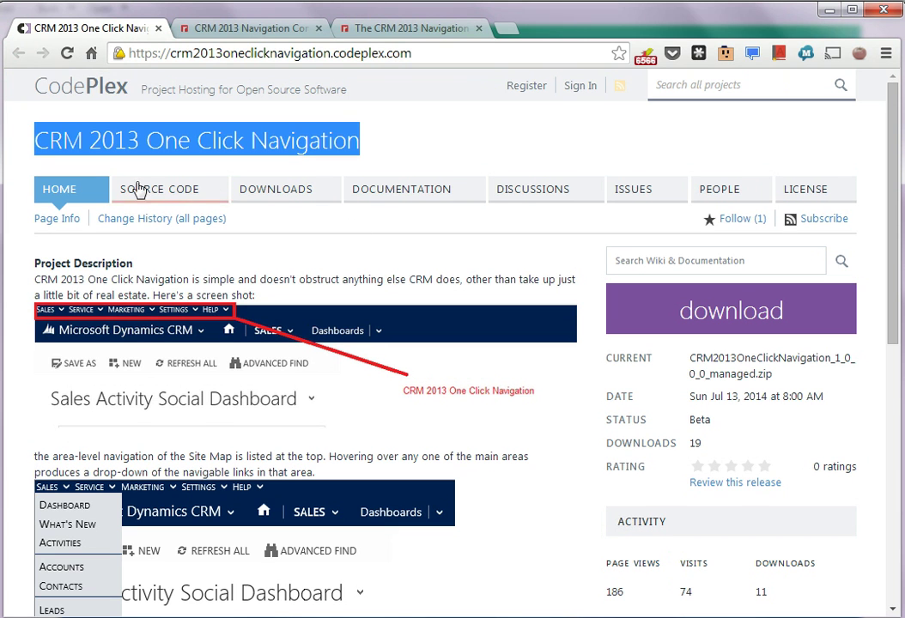
{"action": "left_click", "coordinate": [212, 243]}
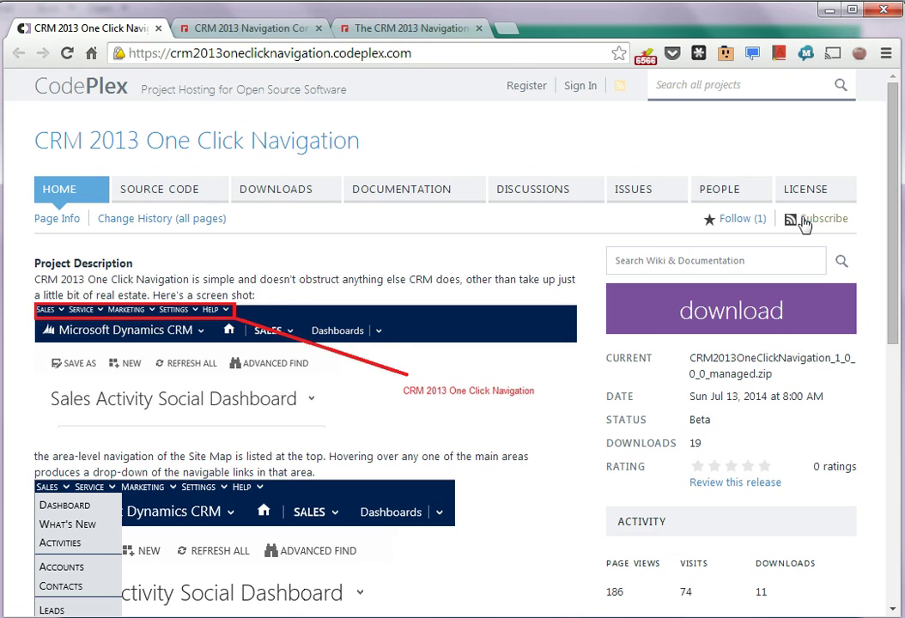
{"action": "left_click", "coordinate": [786, 331]}
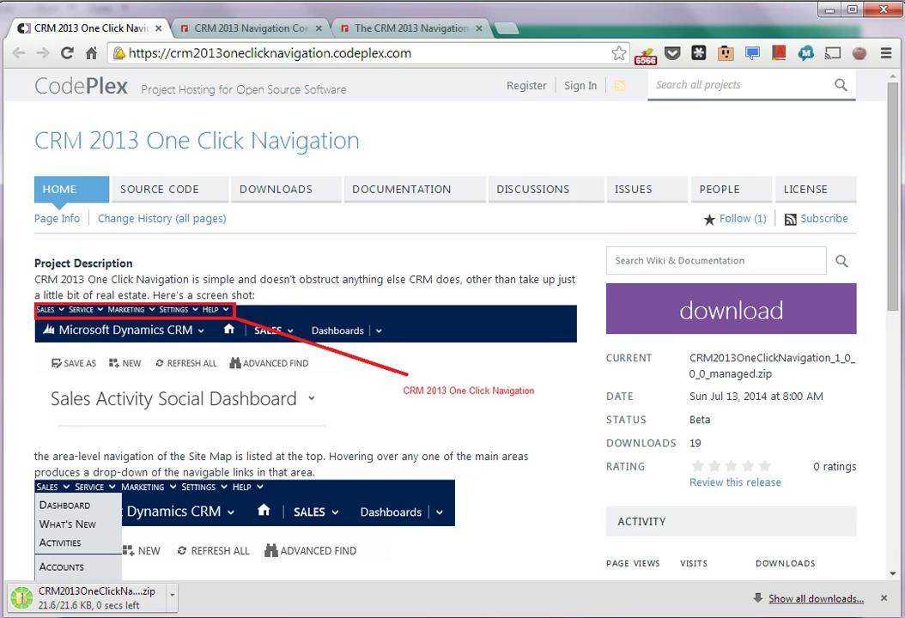
{"action": "left_click", "coordinate": [94, 592]}
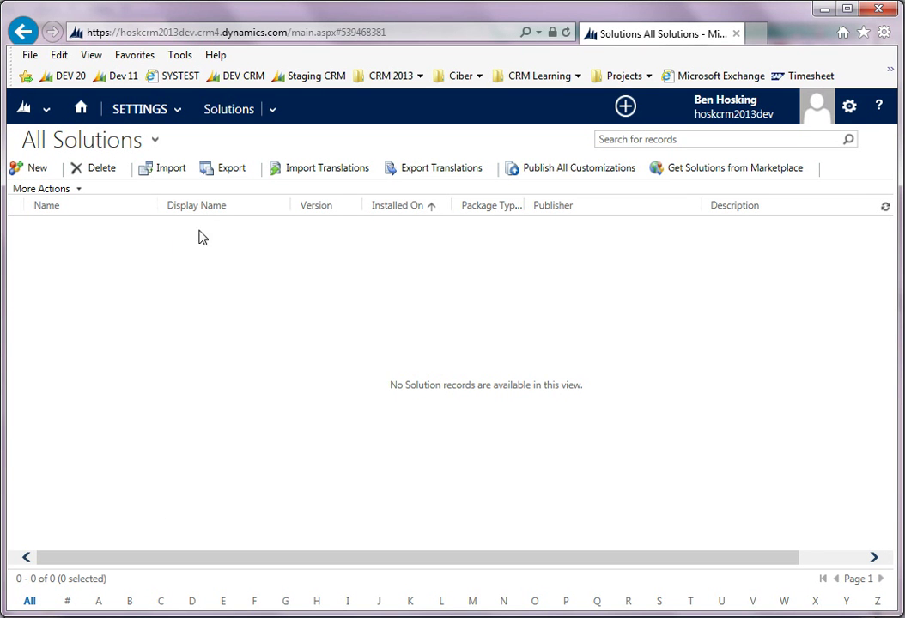
Step: Glance at the CRM navigation areas, then start a new solution import
{"action": "left_click", "coordinate": [39, 99]}
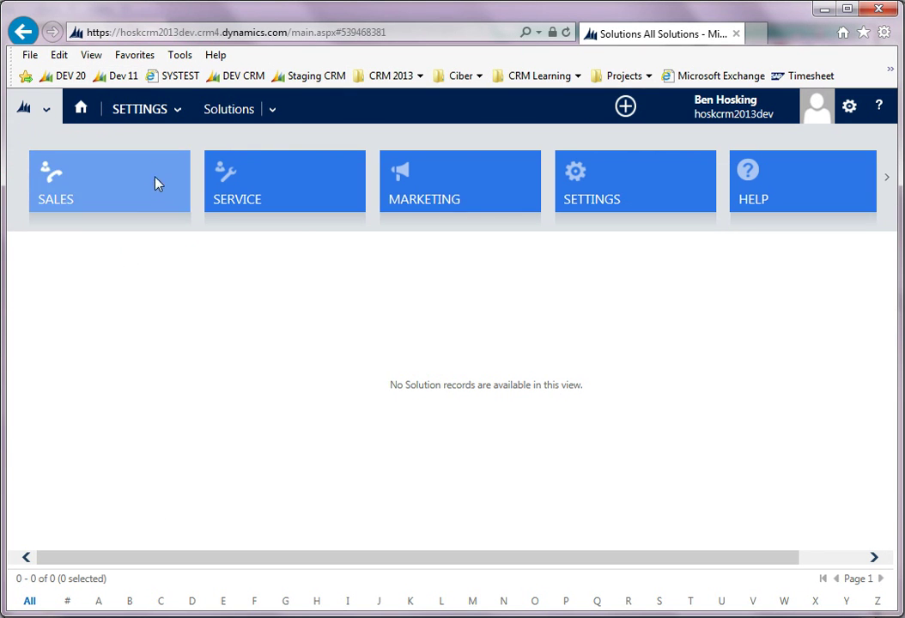
{"action": "left_click", "coordinate": [416, 476]}
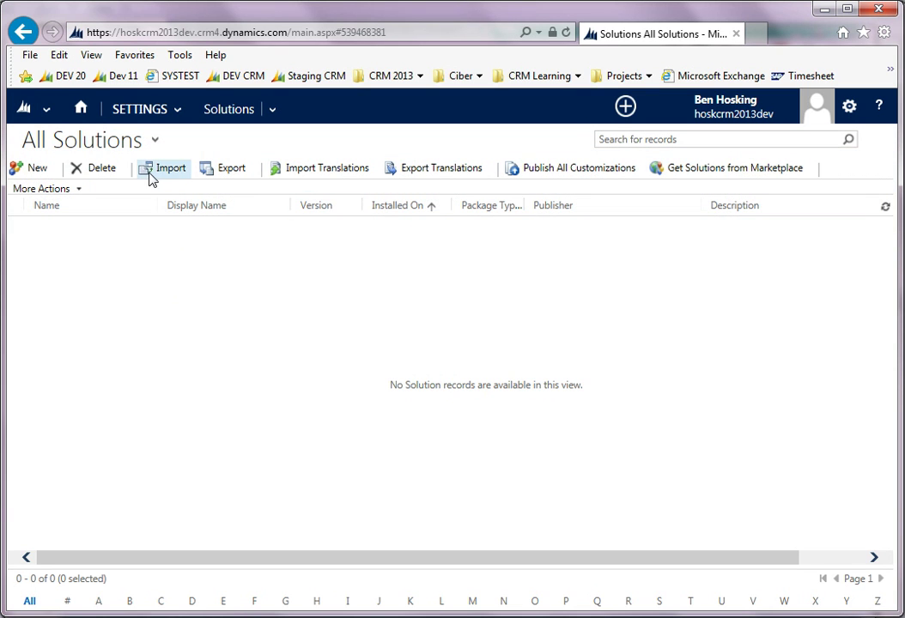
{"action": "left_click", "coordinate": [175, 172]}
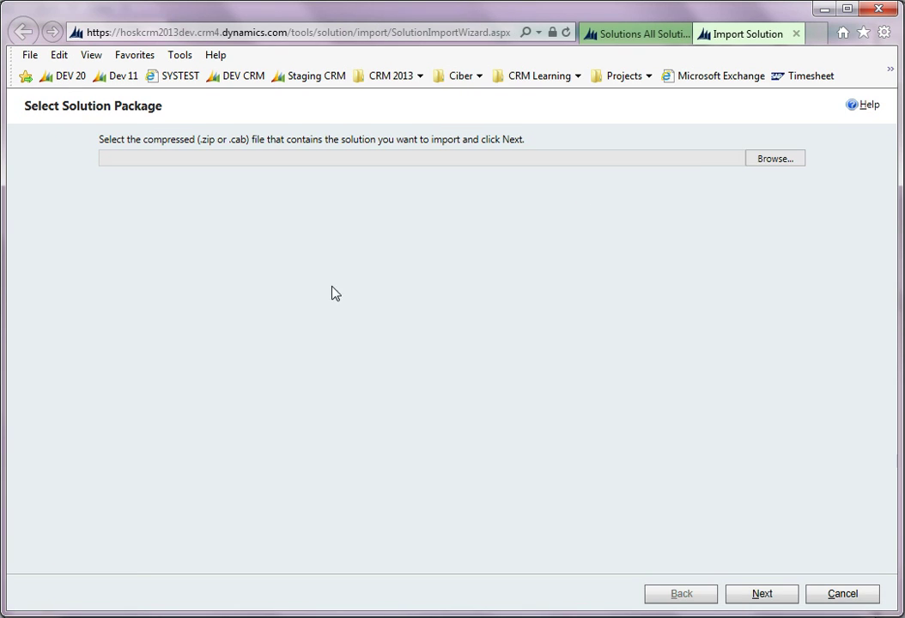
Step: Upload the CRM2013OneClickNavigation managed zip and start importing it
{"action": "left_click", "coordinate": [779, 166]}
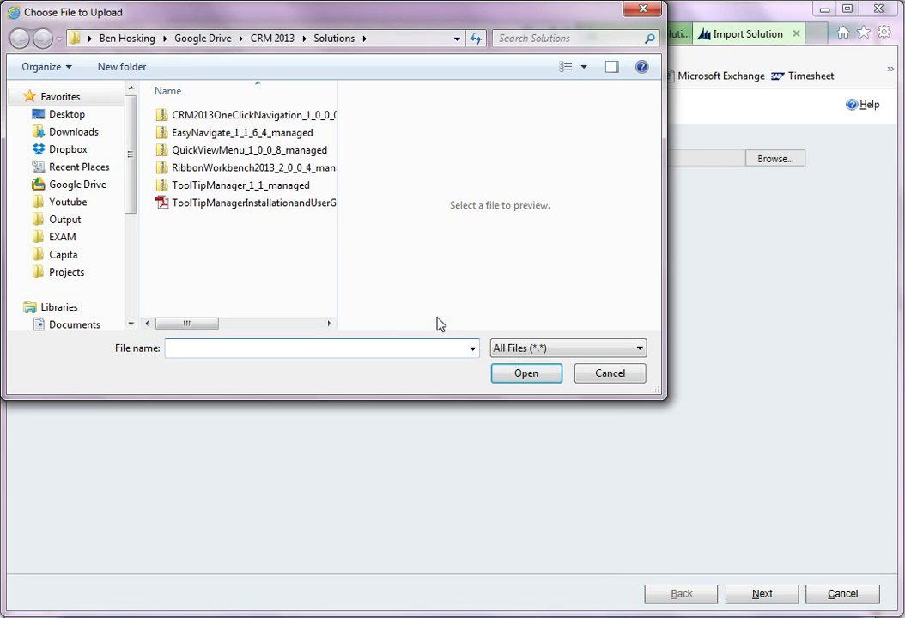
{"action": "left_click", "coordinate": [288, 117]}
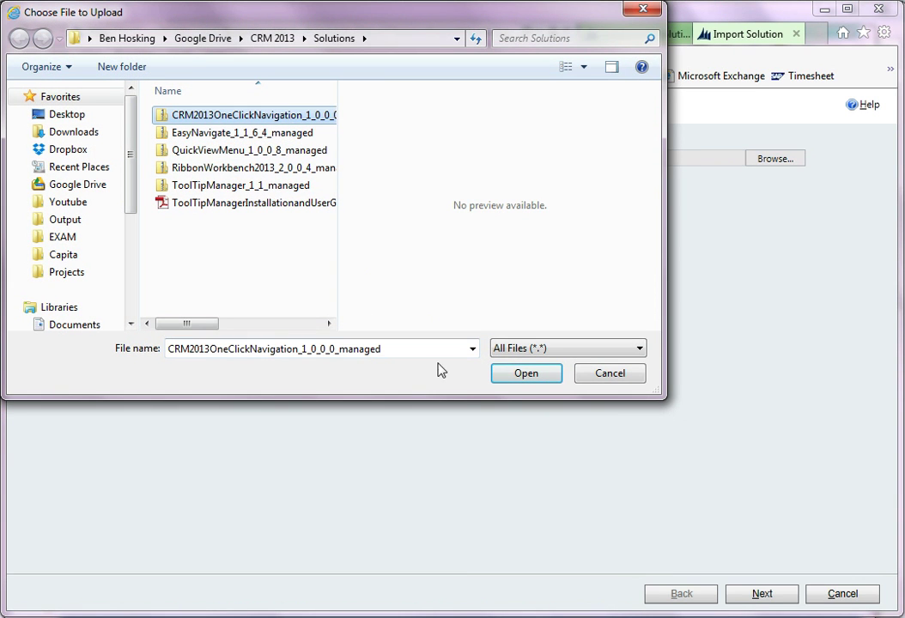
{"action": "left_click", "coordinate": [525, 373]}
{"action": "left_click", "coordinate": [763, 598]}
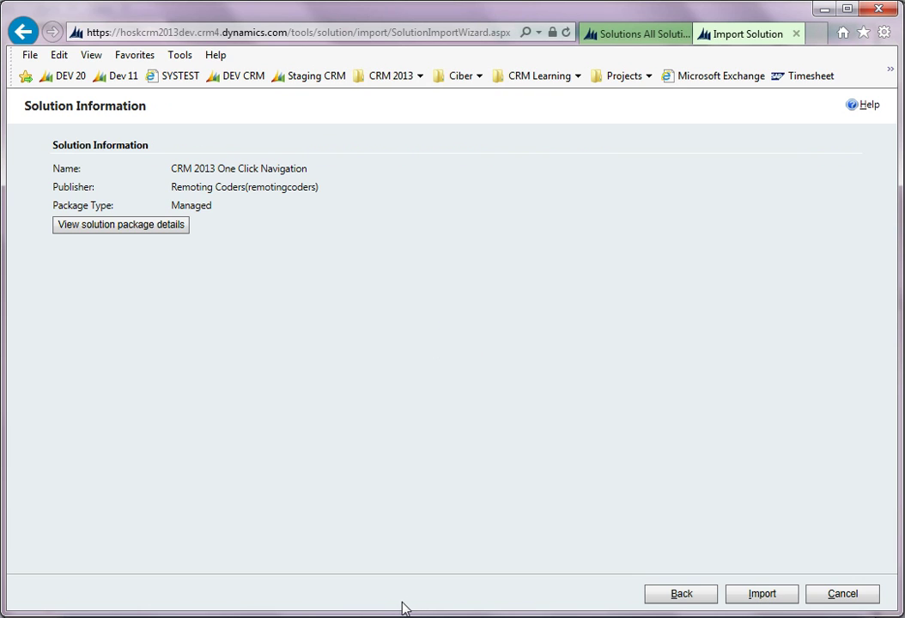
{"action": "left_click", "coordinate": [762, 593]}
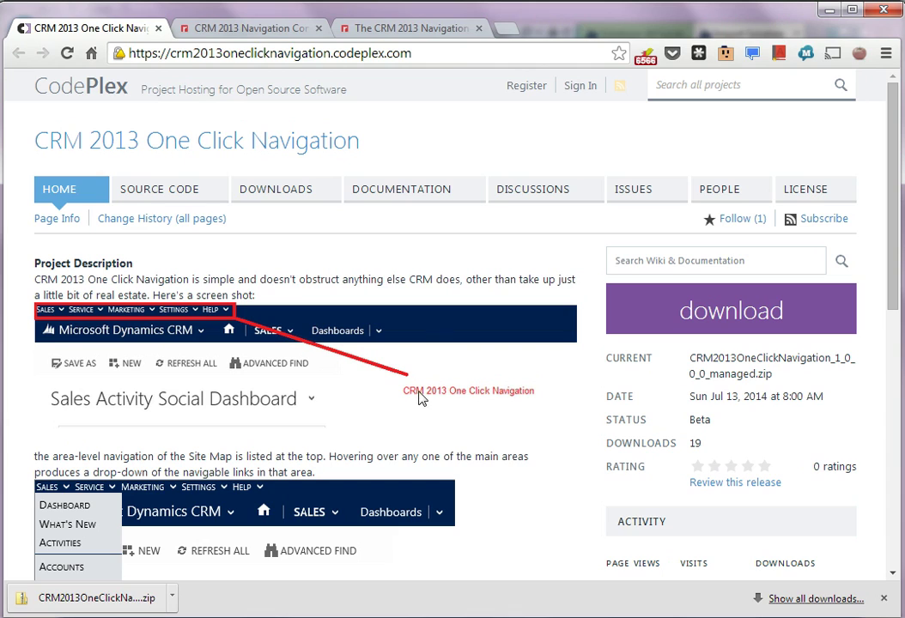
Step: Scroll through the One Click Navigation project description on CodePlex
{"action": "scroll", "coordinate": [410, 327], "scroll_direction": "down", "scroll_amount": 2}
{"action": "scroll", "coordinate": [421, 313], "scroll_direction": "down", "scroll_amount": 4}
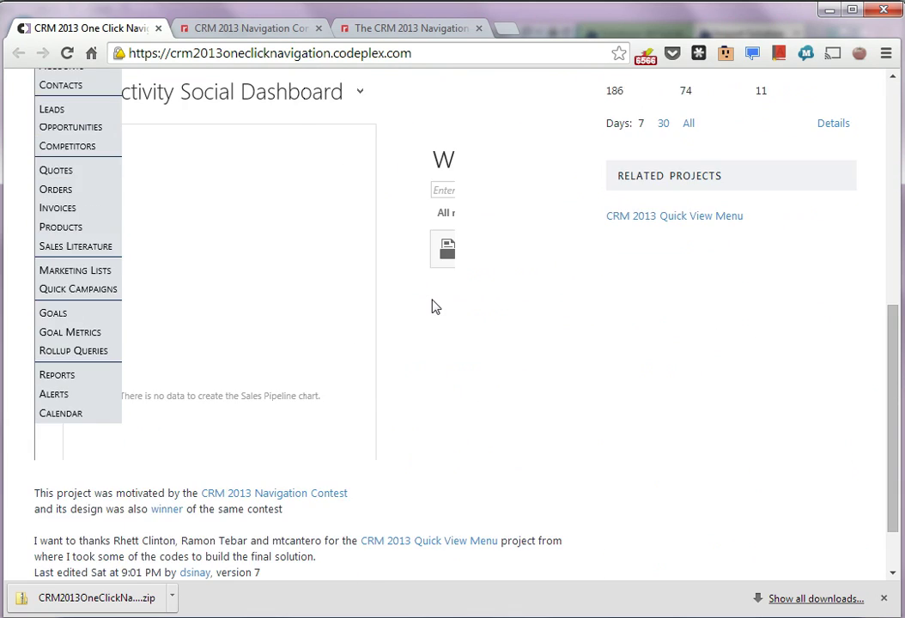
{"action": "scroll", "coordinate": [421, 309], "scroll_direction": "up", "scroll_amount": 2}
{"action": "scroll", "coordinate": [411, 317], "scroll_direction": "down", "scroll_amount": 2}
{"action": "scroll", "coordinate": [403, 320], "scroll_direction": "down", "scroll_amount": 2}
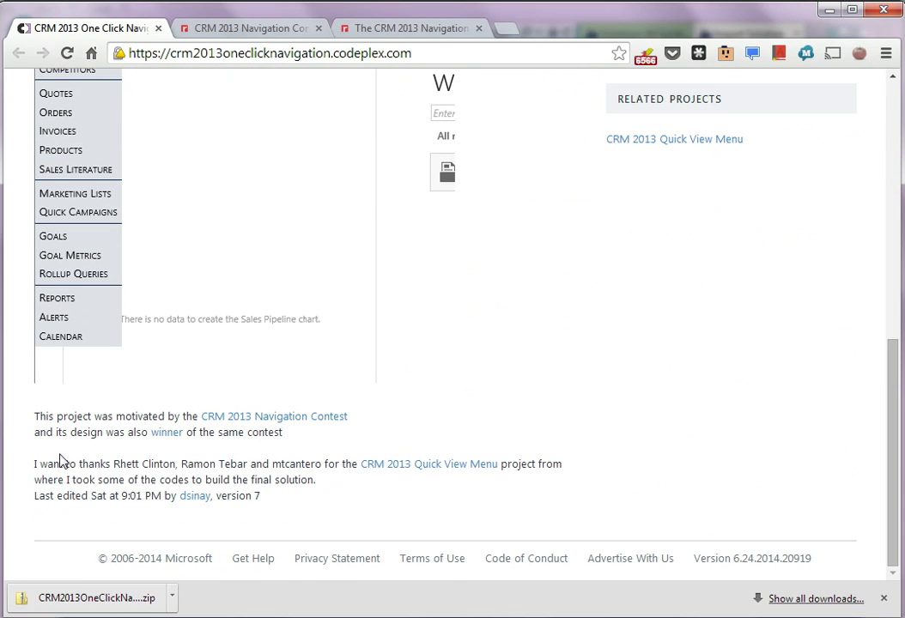
{"action": "scroll", "coordinate": [86, 426], "scroll_direction": "up", "scroll_amount": 4}
{"action": "scroll", "coordinate": [90, 426], "scroll_direction": "down", "scroll_amount": 4}
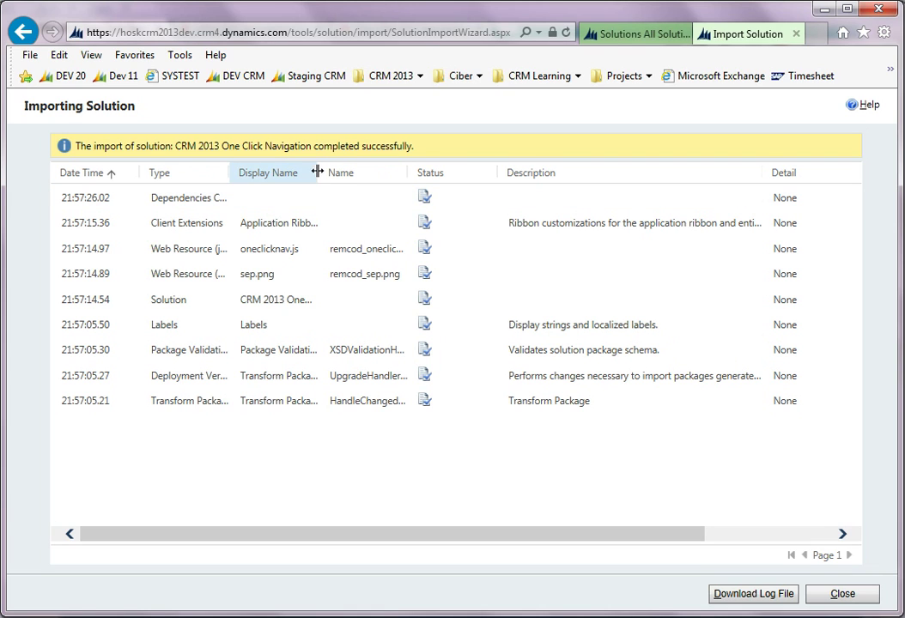
Step: Widen the import log's Display Name and Type columns, then close the import results
{"action": "left_click_drag", "start_coordinate": [327, 173], "coordinate": [459, 172]}
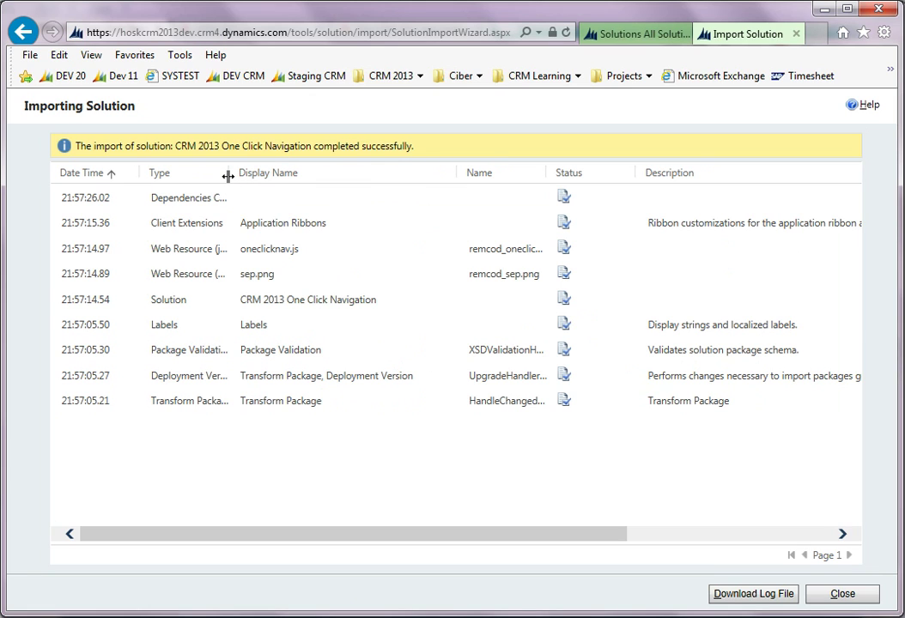
{"action": "left_click_drag", "start_coordinate": [230, 172], "coordinate": [289, 172]}
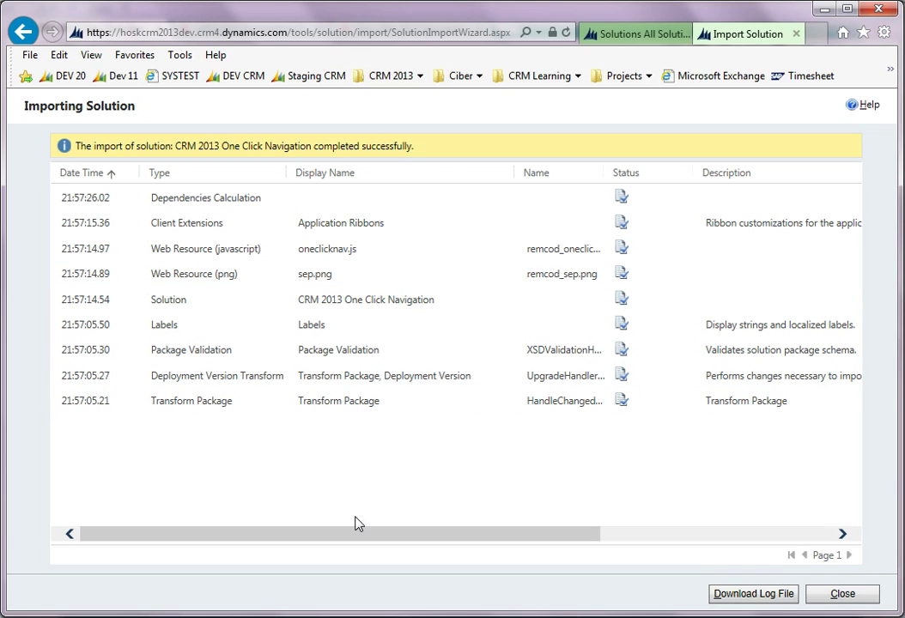
{"action": "left_click", "coordinate": [842, 595]}
{"action": "left_click", "coordinate": [46, 114]}
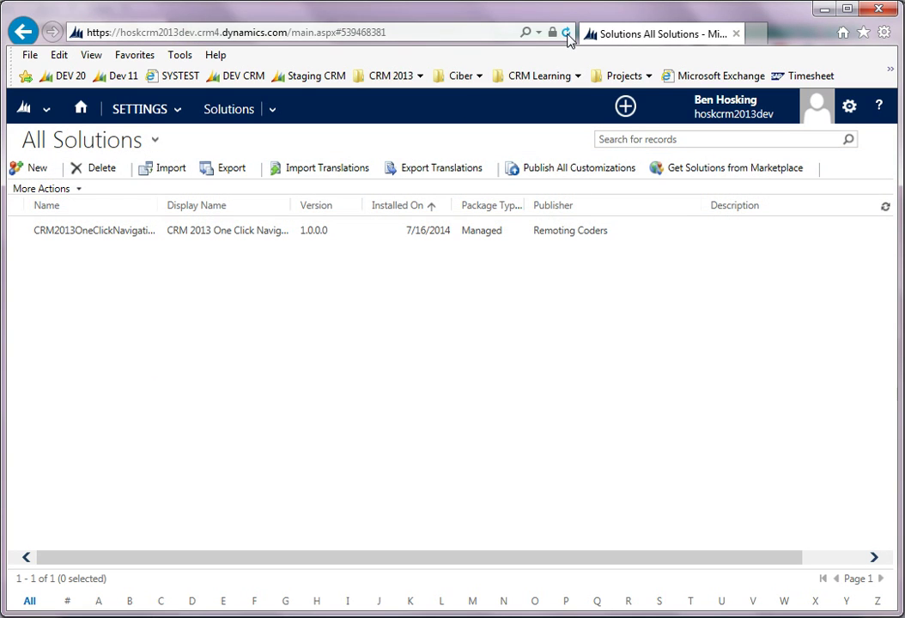
Step: Reload the All Solutions page to show the new Sales/Service/Marketing/Settings/Help bar
{"action": "left_click", "coordinate": [565, 32]}
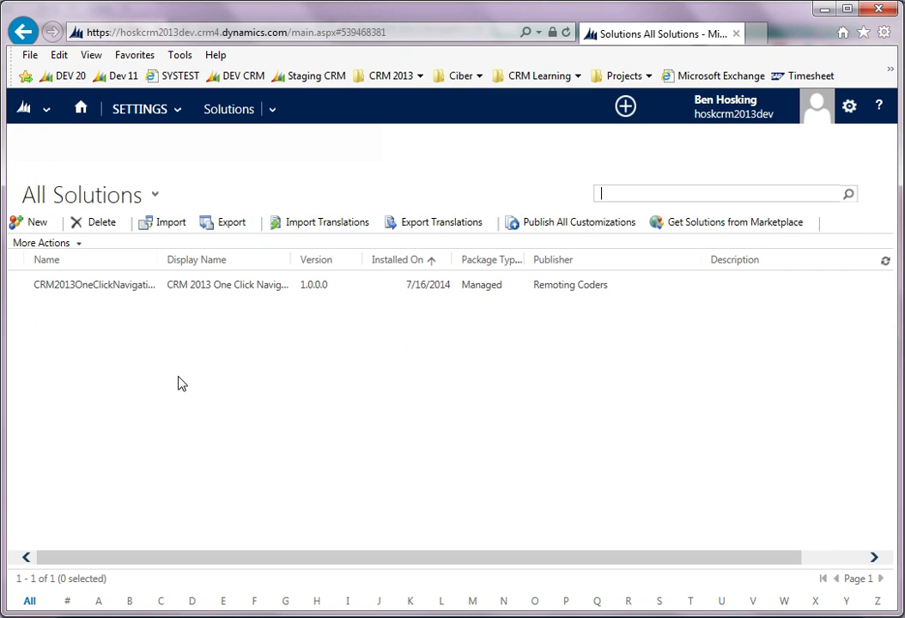
{"action": "left_click", "coordinate": [18, 95]}
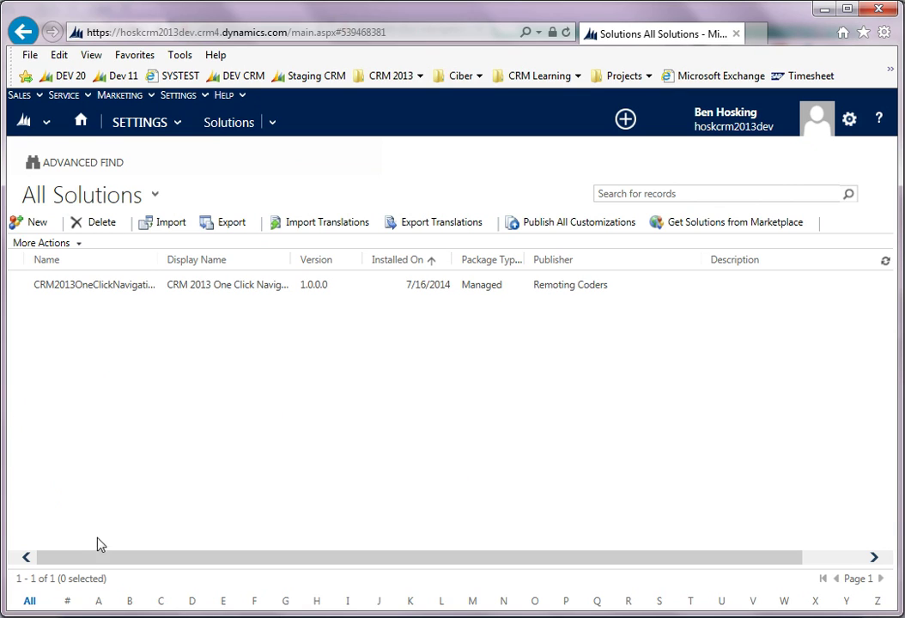
Step: Open the Sales dashboard and browse the Sales, Settings, Service and Marketing dropdowns
{"action": "left_click", "coordinate": [73, 129]}
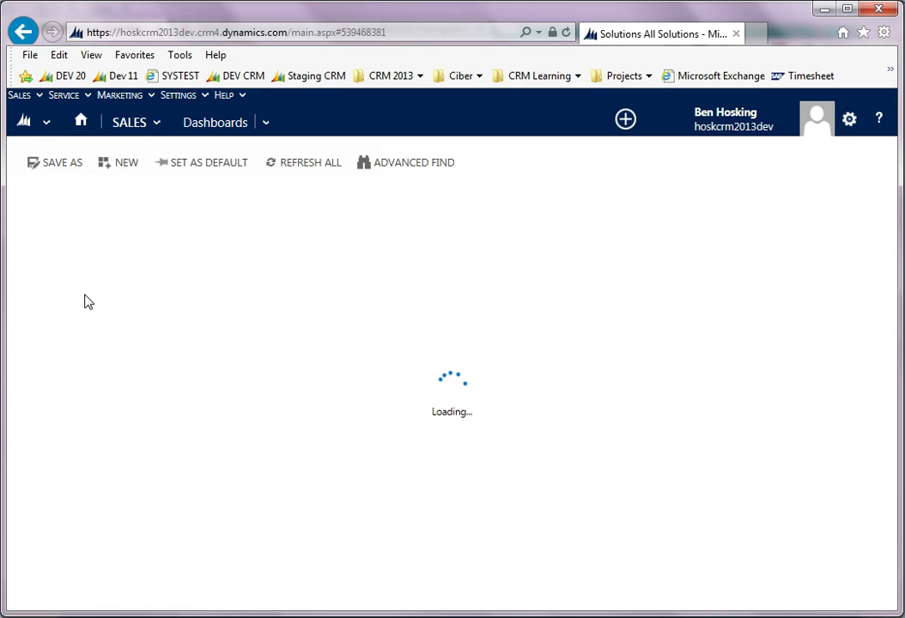
{"action": "left_click", "coordinate": [21, 95]}
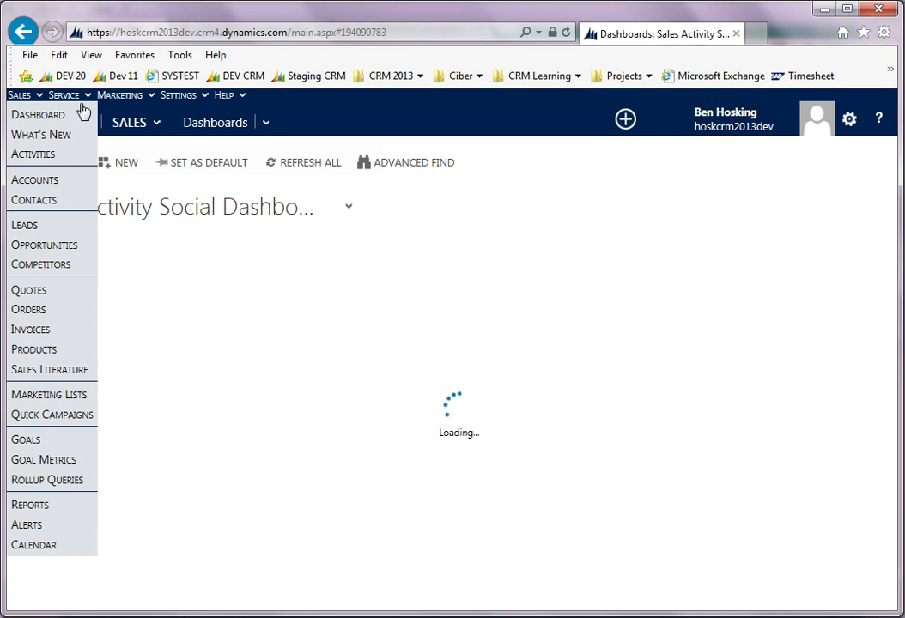
{"action": "left_click", "coordinate": [17, 95]}
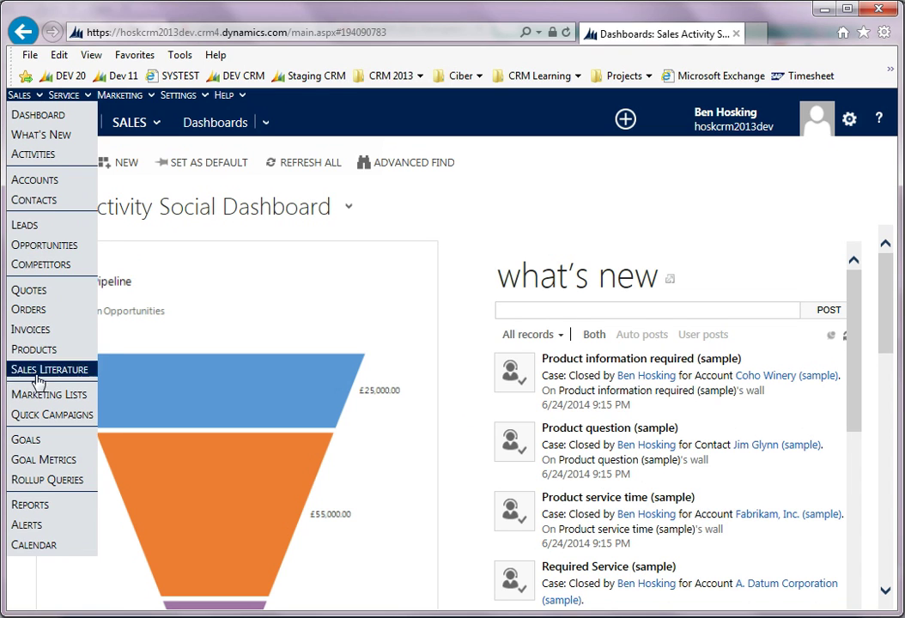
{"action": "left_click", "coordinate": [176, 95]}
{"action": "left_click", "coordinate": [75, 95]}
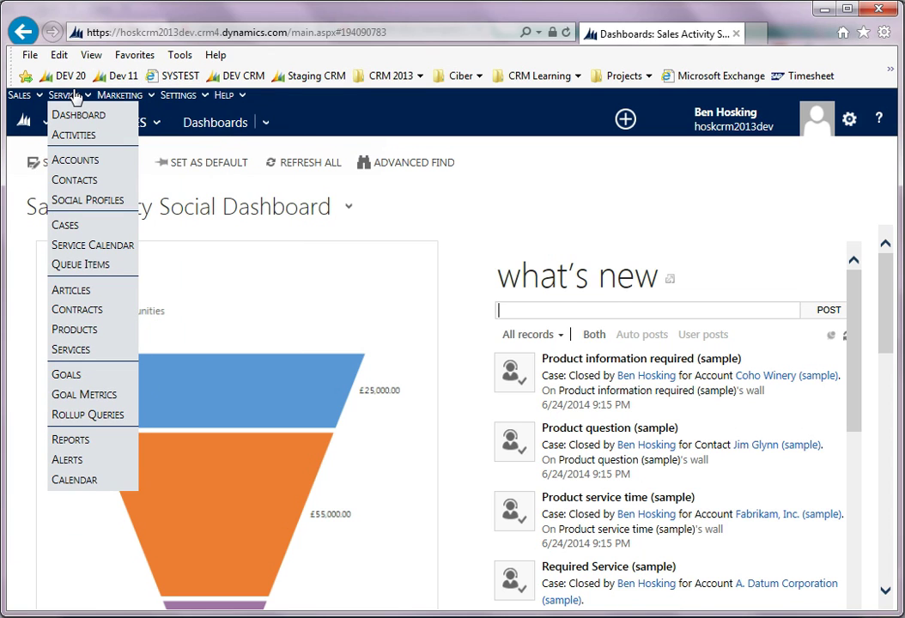
{"action": "left_click", "coordinate": [119, 96]}
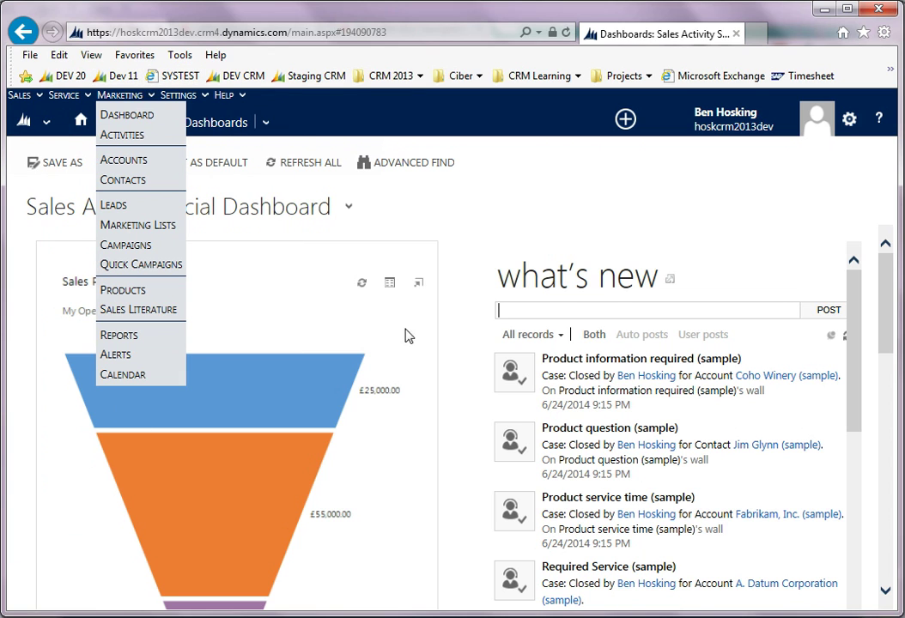
Step: Compare recent dashboards and tile navigation with the Marketing and Sales dropdown lists
{"action": "left_click", "coordinate": [264, 124]}
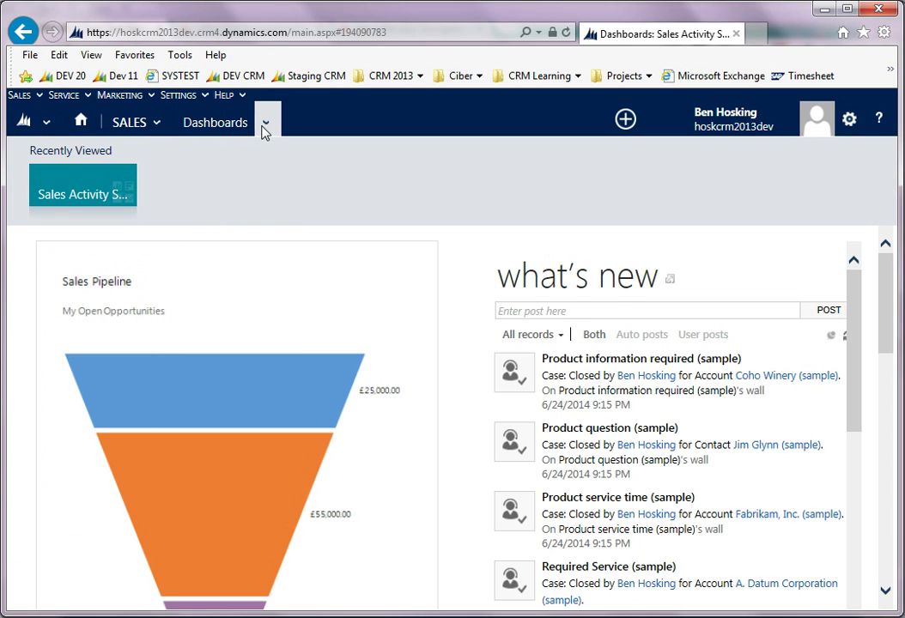
{"action": "left_click", "coordinate": [156, 125]}
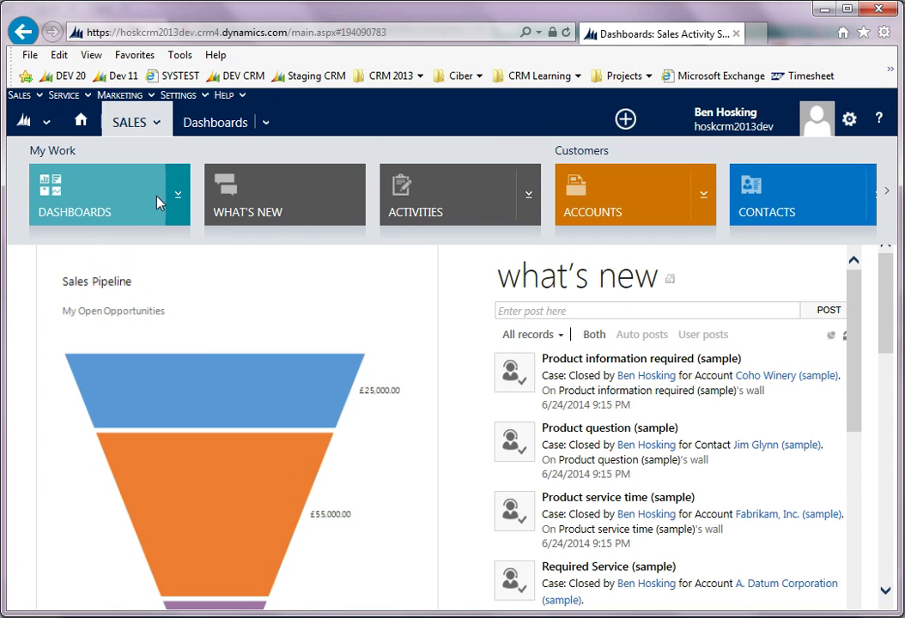
{"action": "left_click", "coordinate": [169, 121]}
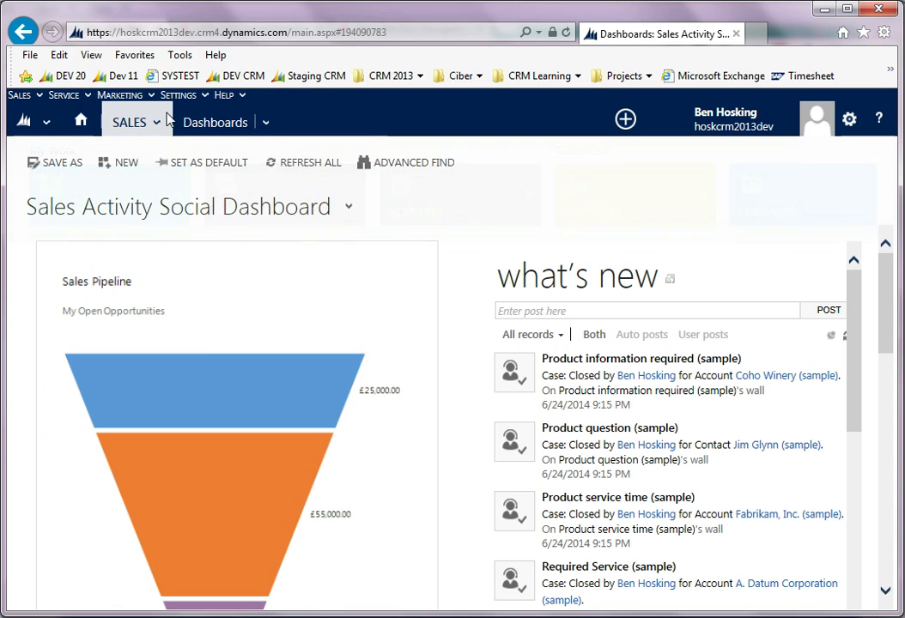
{"action": "left_click", "coordinate": [45, 121]}
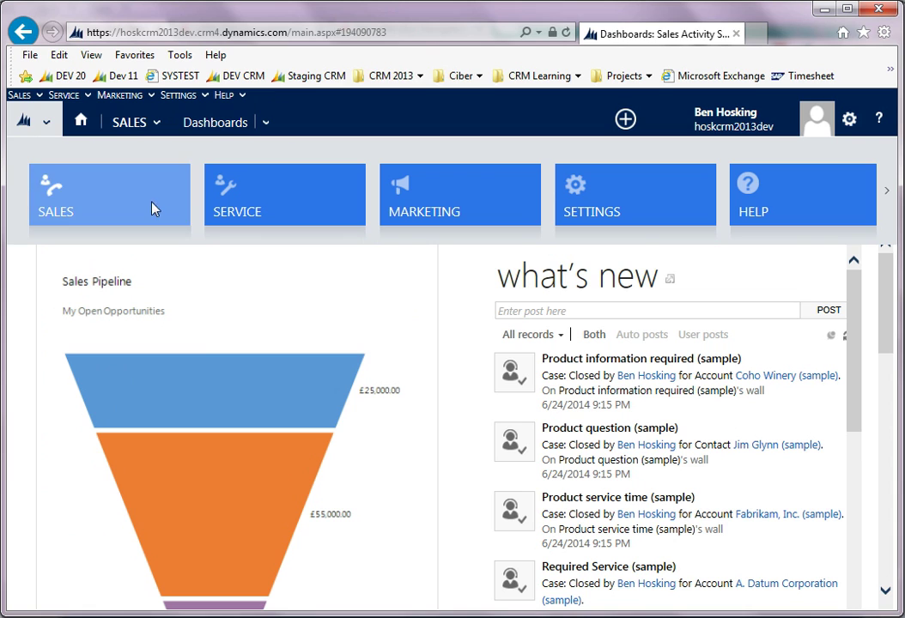
{"action": "left_click", "coordinate": [125, 94]}
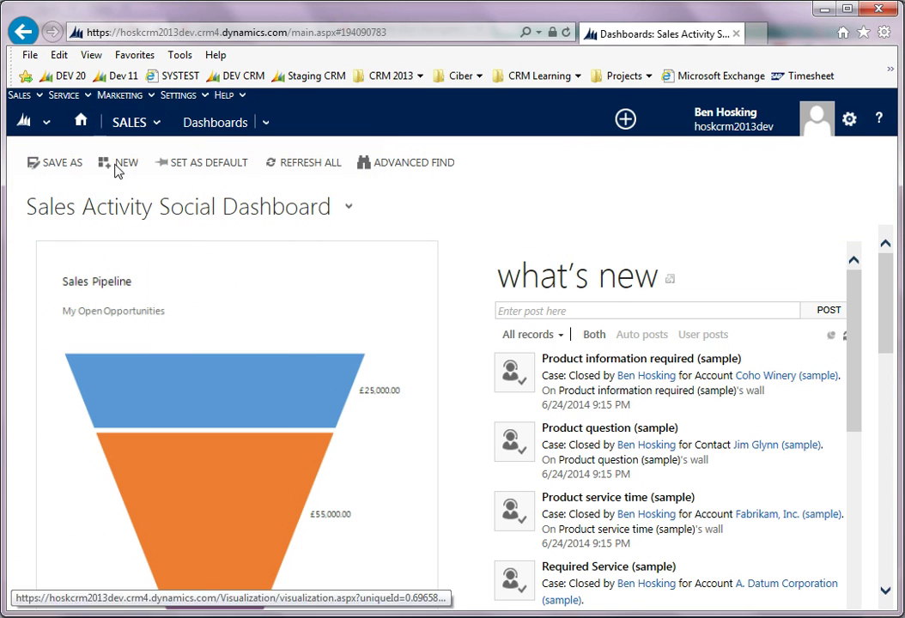
{"action": "left_click", "coordinate": [32, 94]}
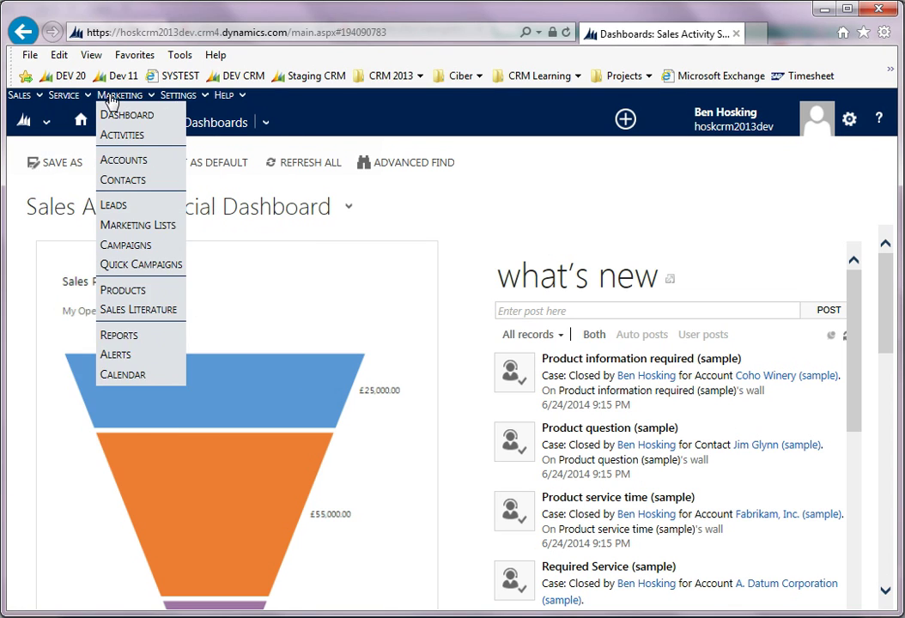
{"action": "mouse_move", "coordinate": [181, 94]}
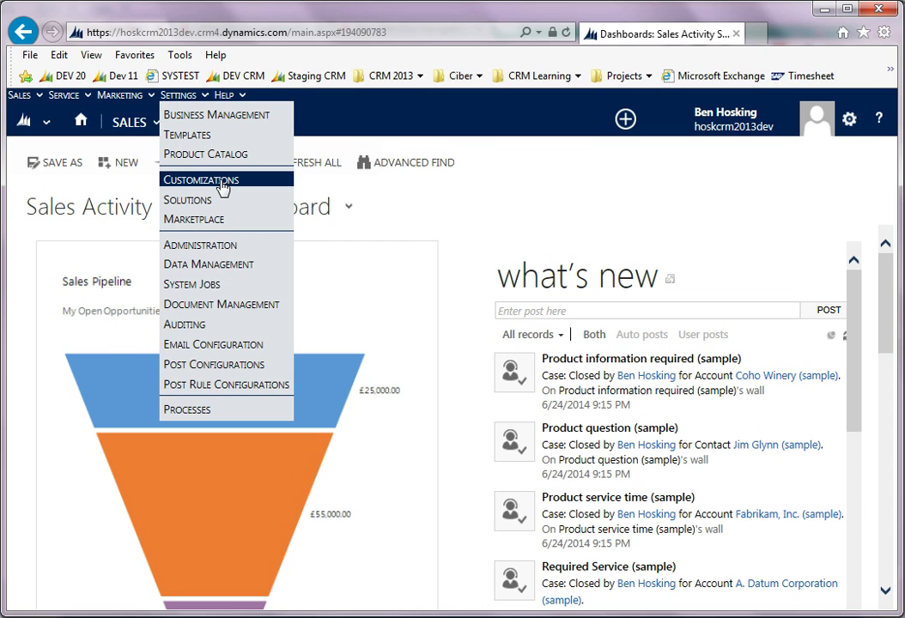
Step: Visit Settings > Customizations and Settings > Administration, then open Sales > Accounts
{"action": "left_click", "coordinate": [218, 182]}
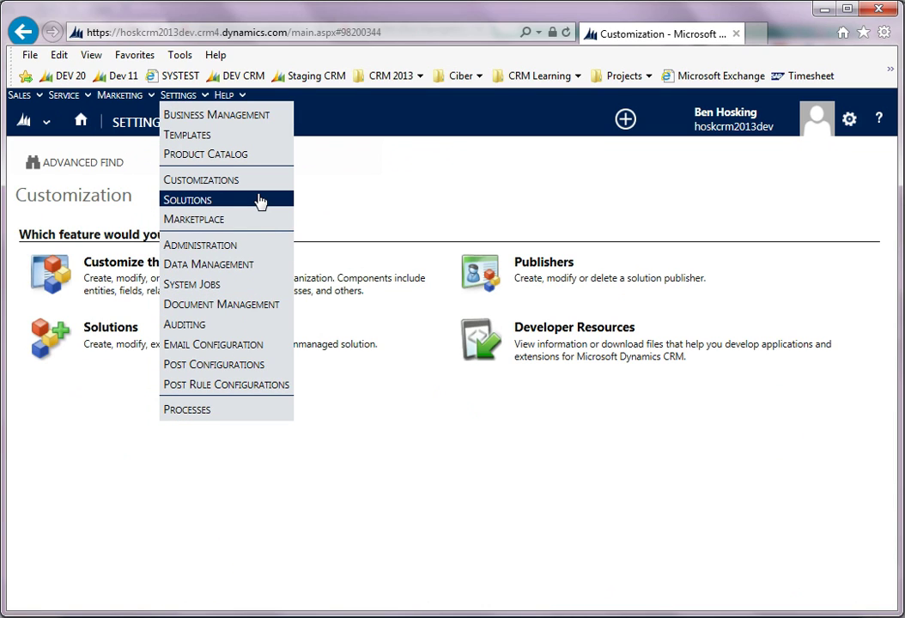
{"action": "left_click", "coordinate": [245, 248]}
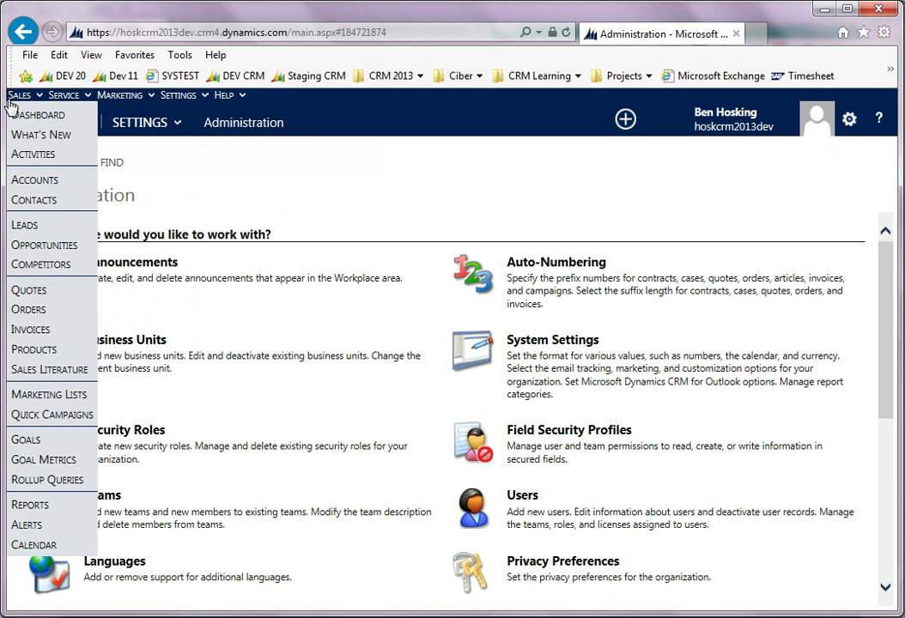
{"action": "left_click", "coordinate": [53, 180]}
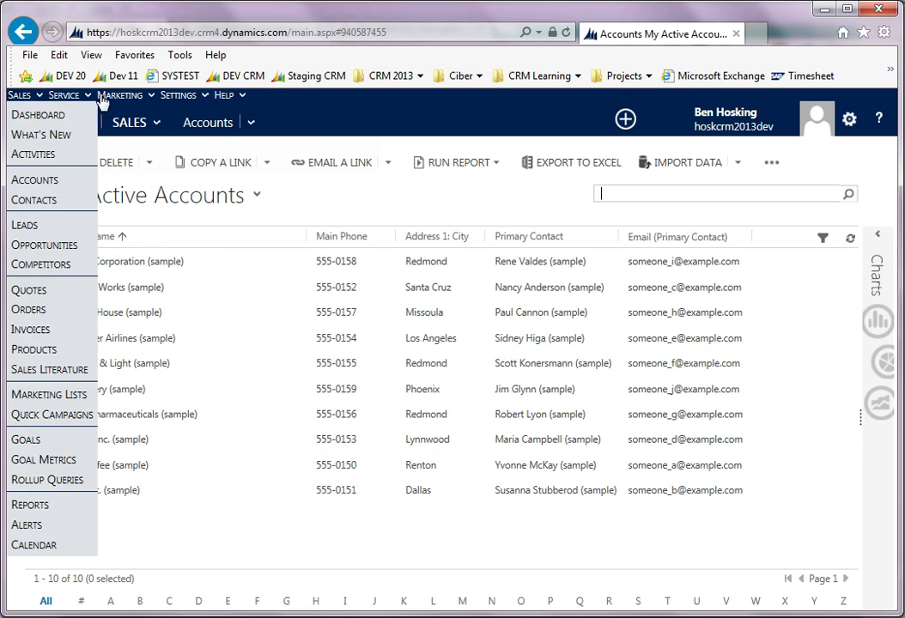
{"action": "left_click", "coordinate": [127, 122]}
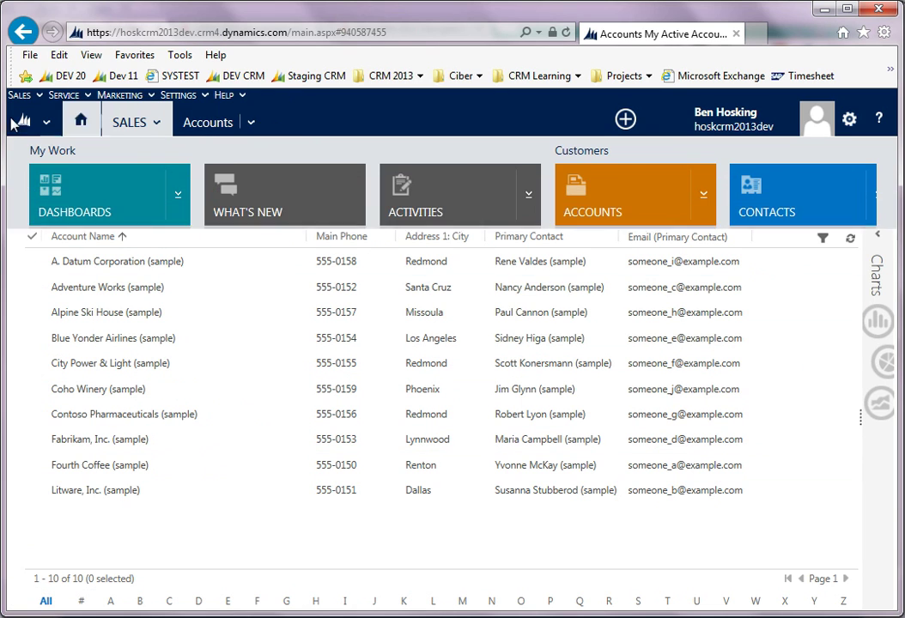
{"action": "left_click", "coordinate": [41, 122]}
{"action": "mouse_move", "coordinate": [156, 122]}
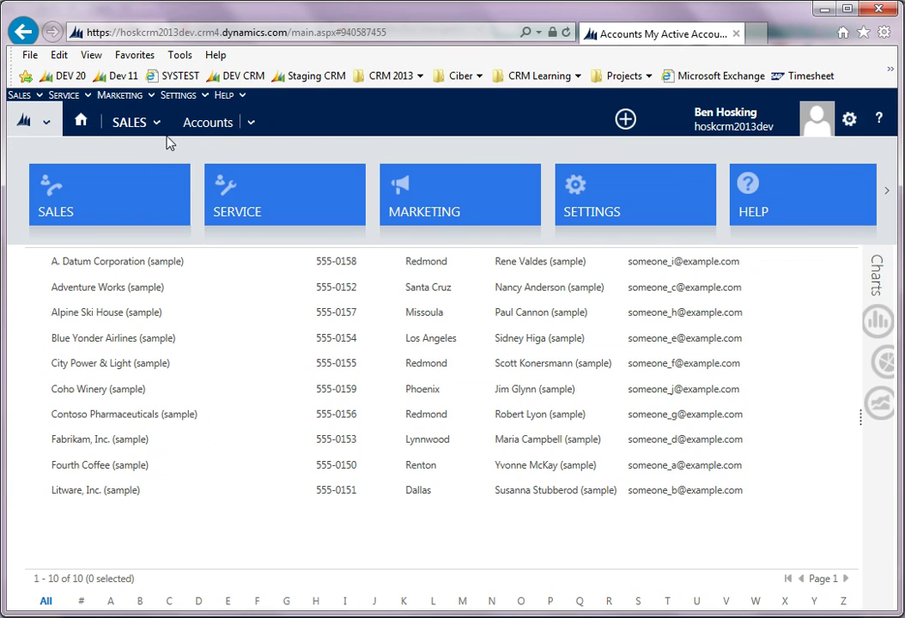
{"action": "left_click", "coordinate": [134, 121]}
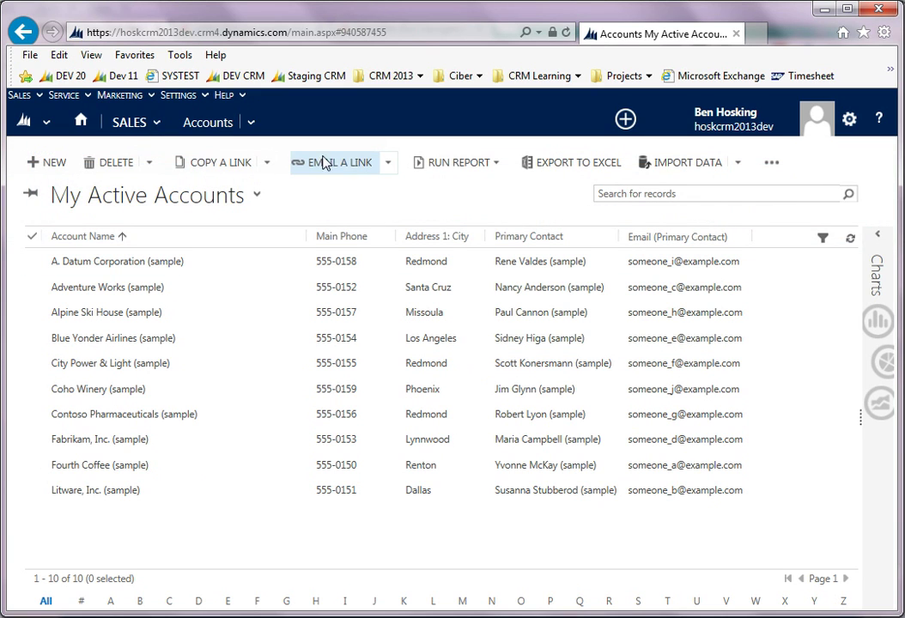
{"action": "left_click", "coordinate": [19, 95]}
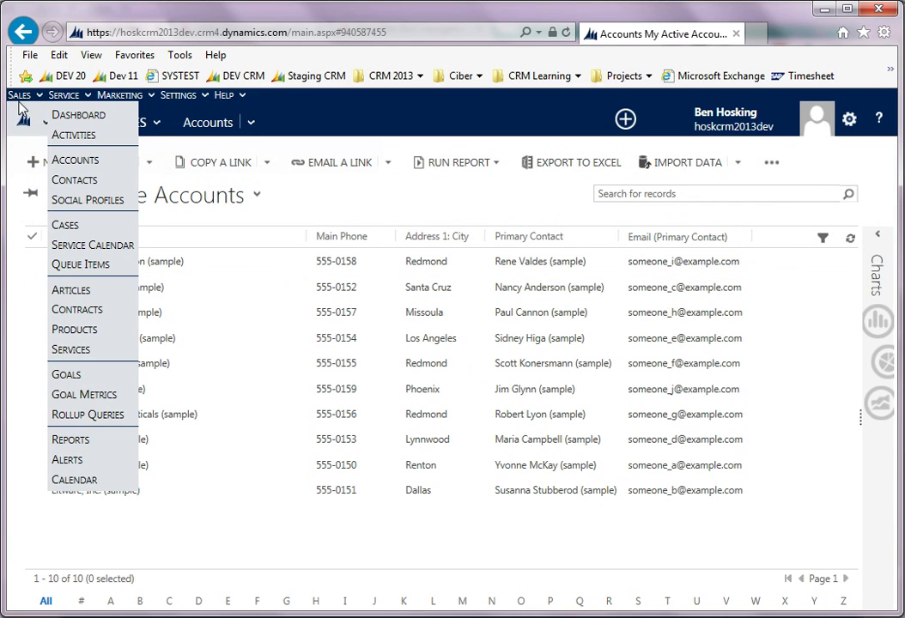